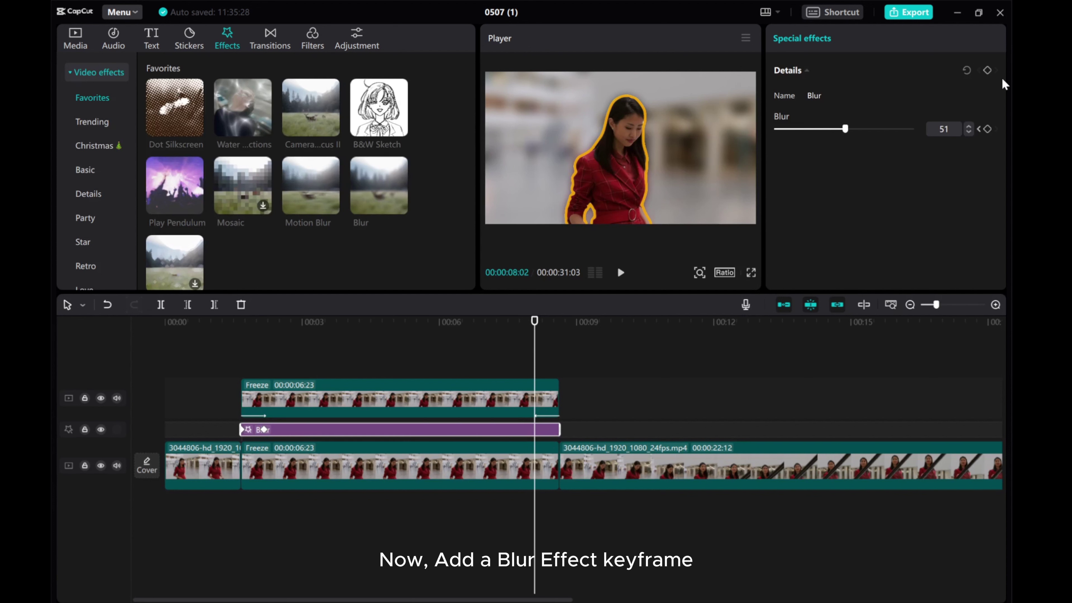
Keyframe the Blur effect at 00:00:08:02, set Blur to 0 at the effect's last frame, and preview the frozen section.
click(988, 70)
drag(536, 363, 559, 361)
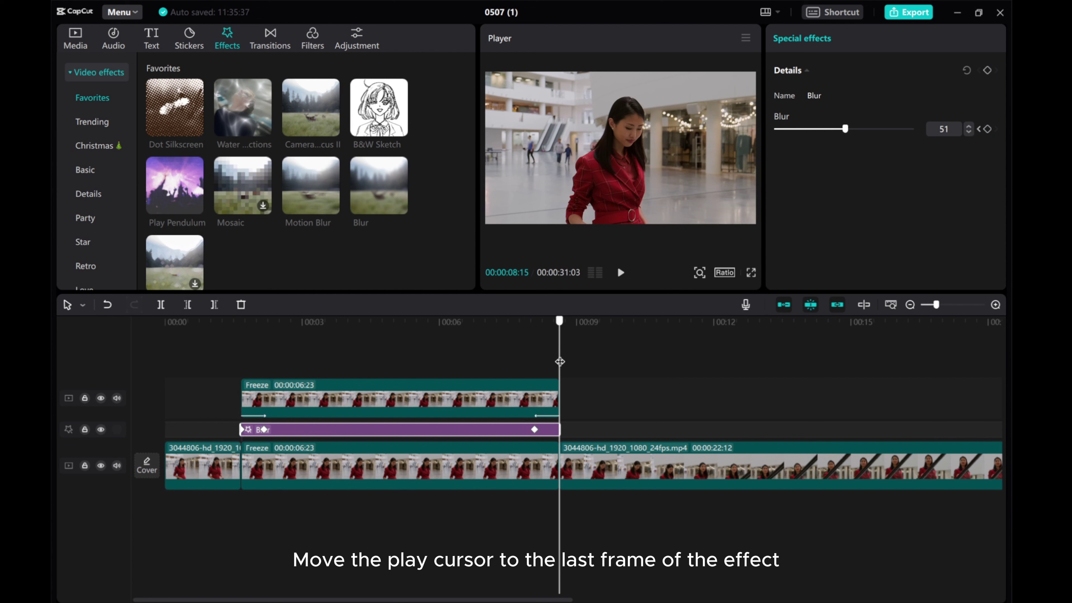
drag(844, 129, 756, 134)
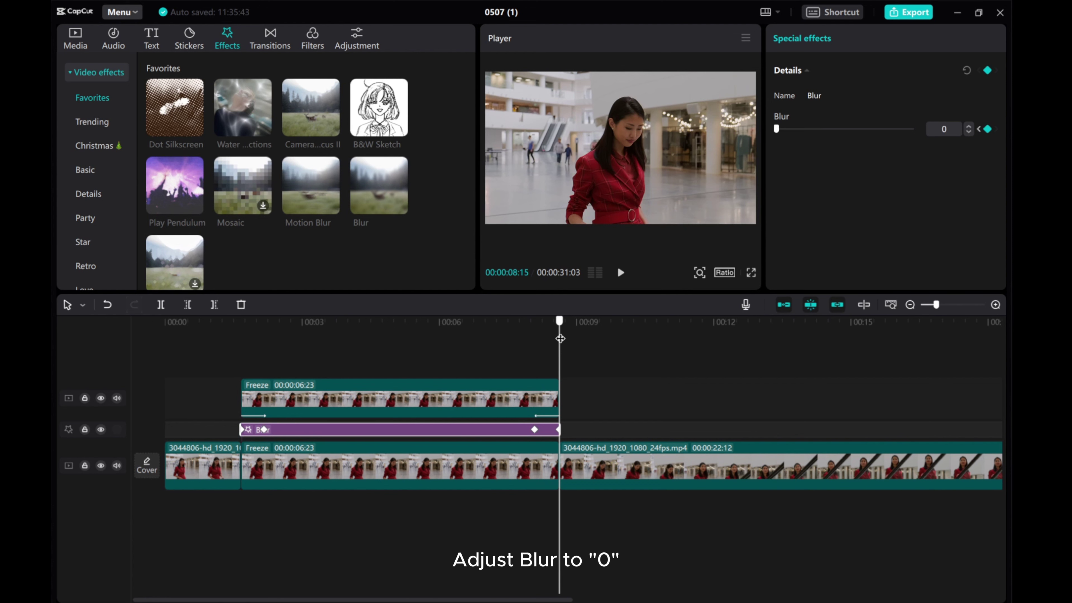
drag(560, 339, 241, 340)
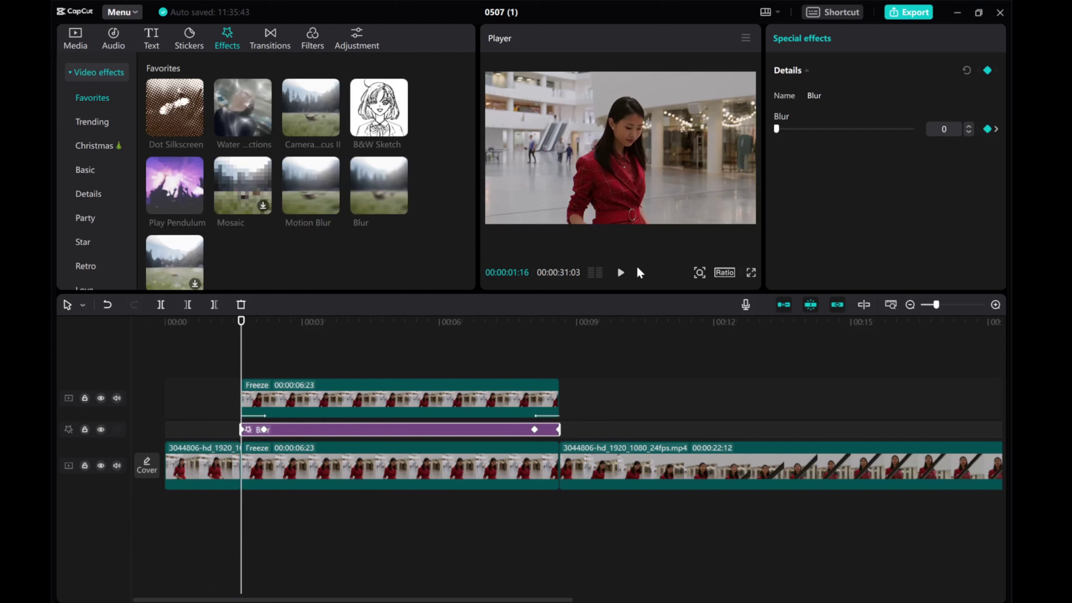
click(620, 272)
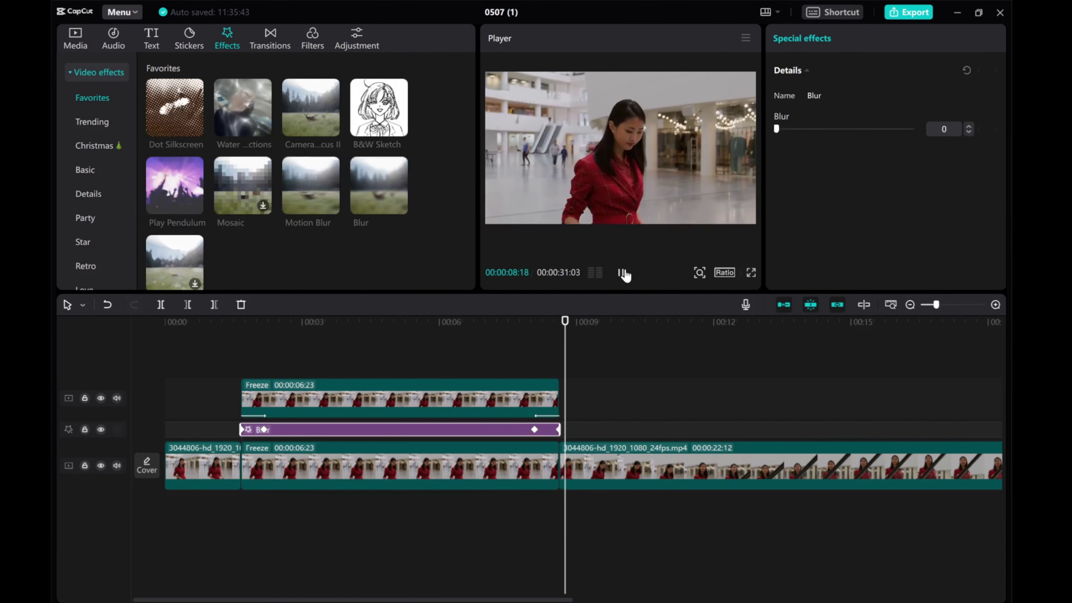
click(622, 273)
Add the Dot Silkscreen effect at 00:00:01:16, extend it to the freeze clip's end, and place its track beneath the overlay freeze clip.
drag(593, 322, 243, 354)
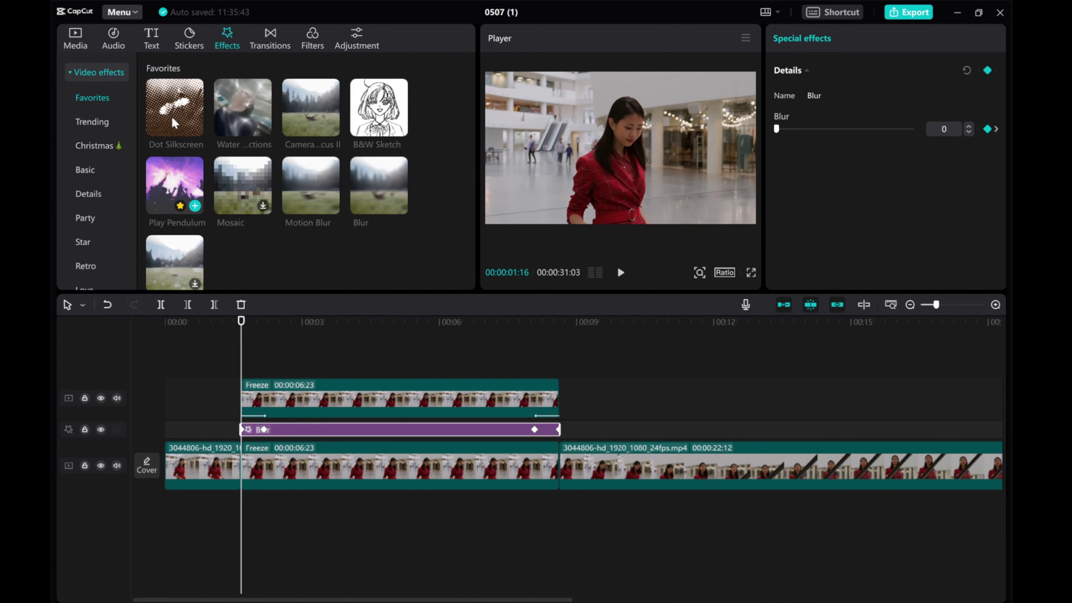
mouse_move(172, 146)
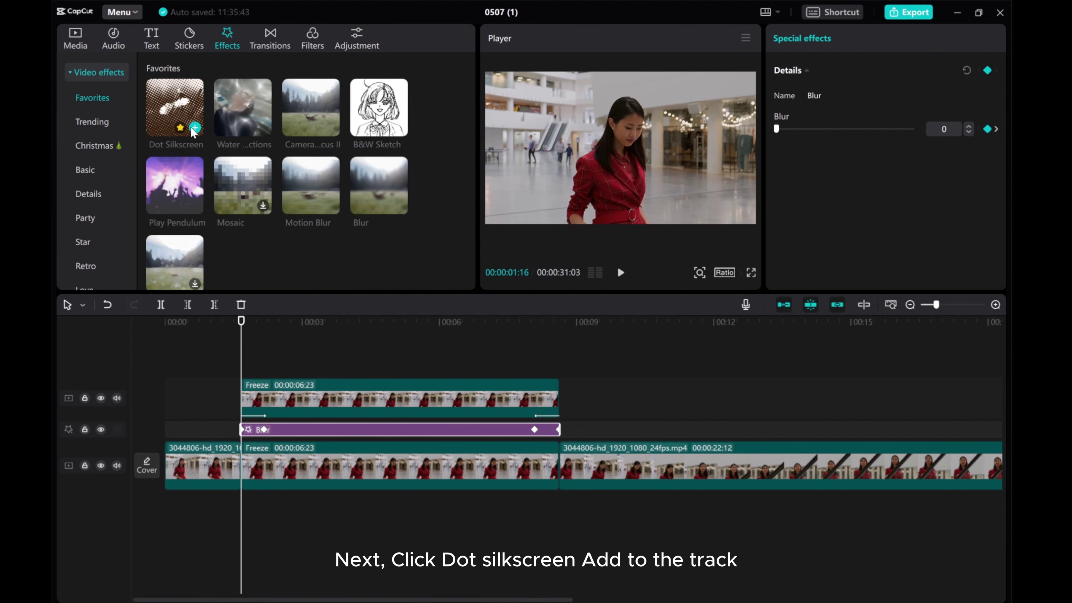
click(194, 129)
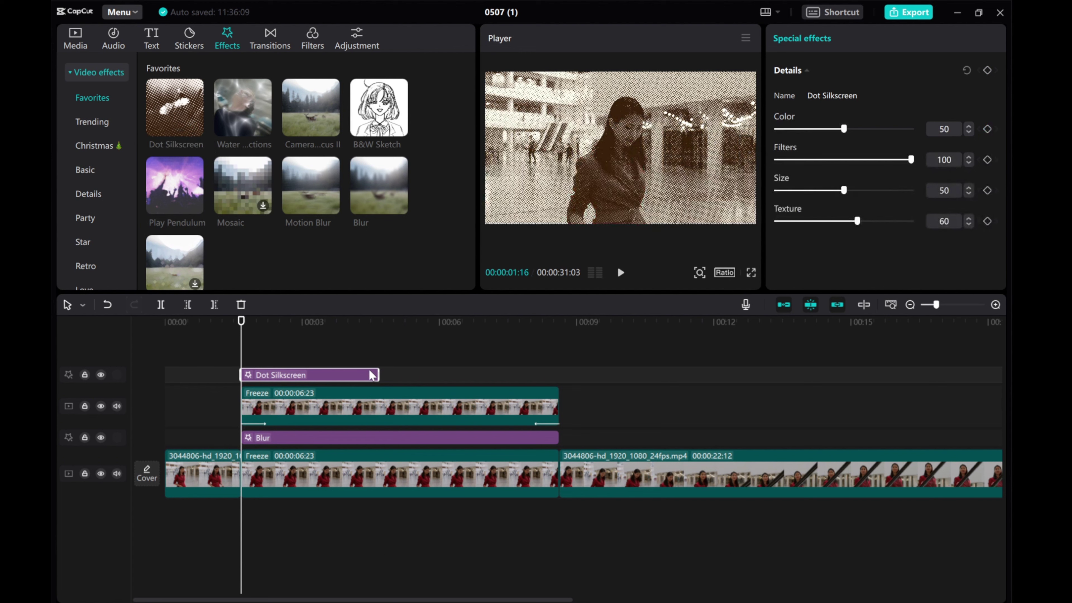
drag(378, 375, 558, 387)
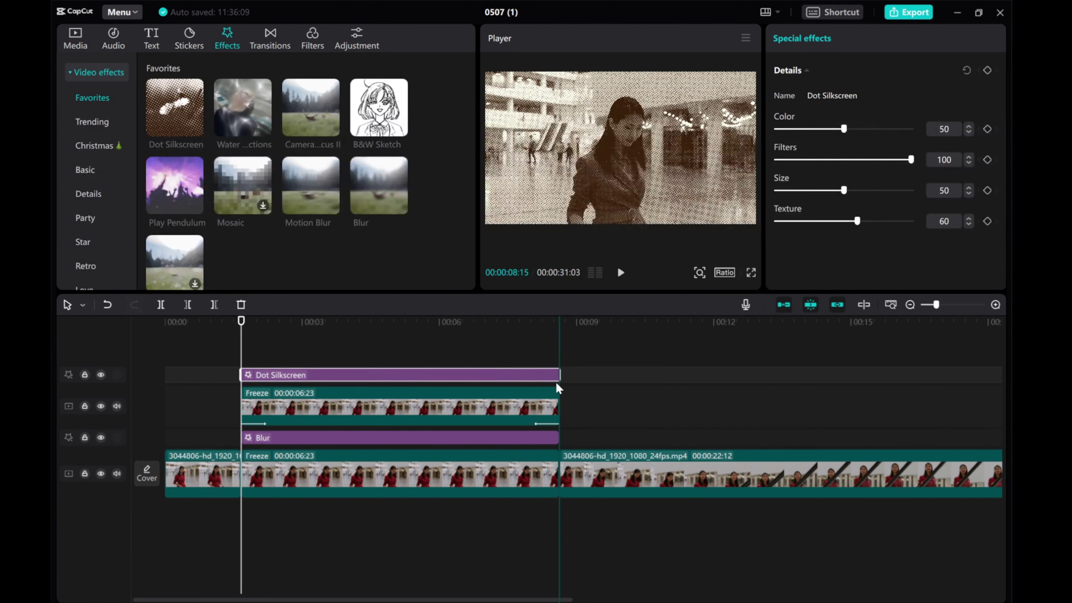
drag(323, 376, 319, 425)
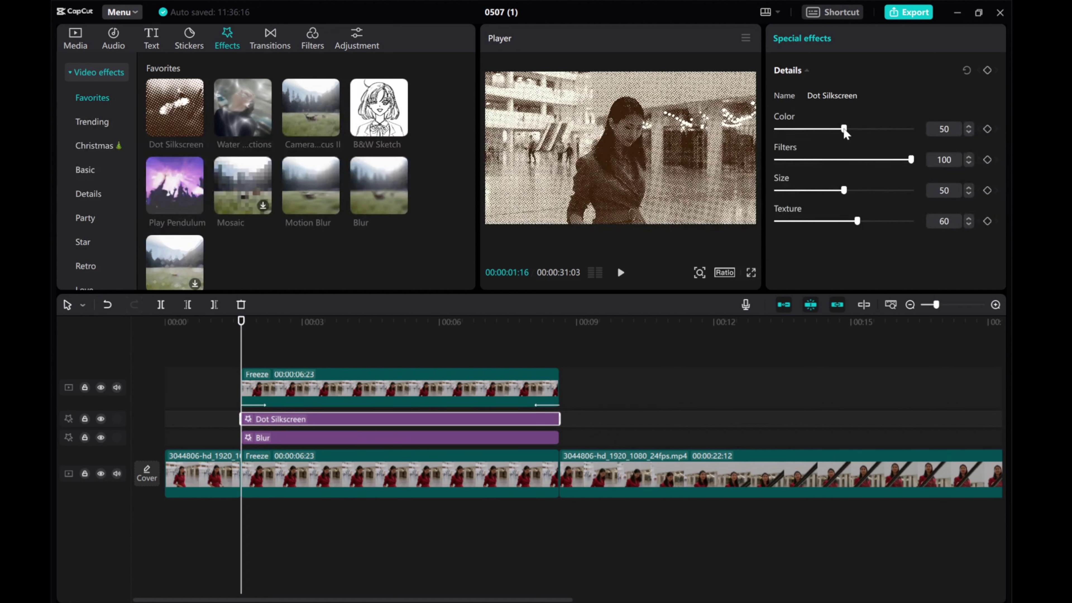
Set Dot Silkscreen's Color to 0 and Size to 63, and keyframe the effect's start with Filters and Texture at 0.
drag(844, 129, 779, 133)
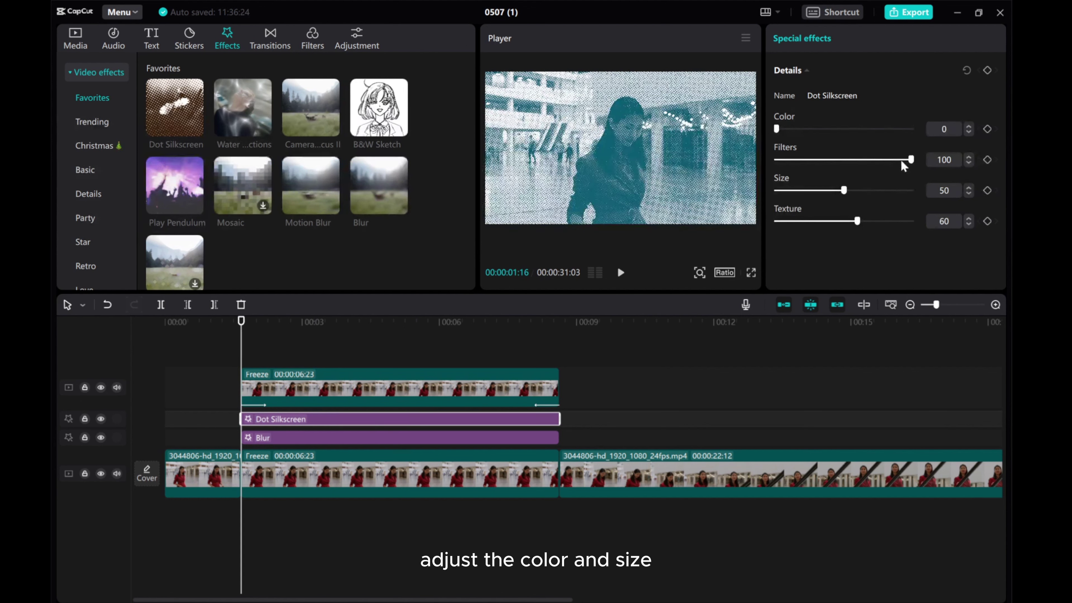
drag(844, 190, 861, 194)
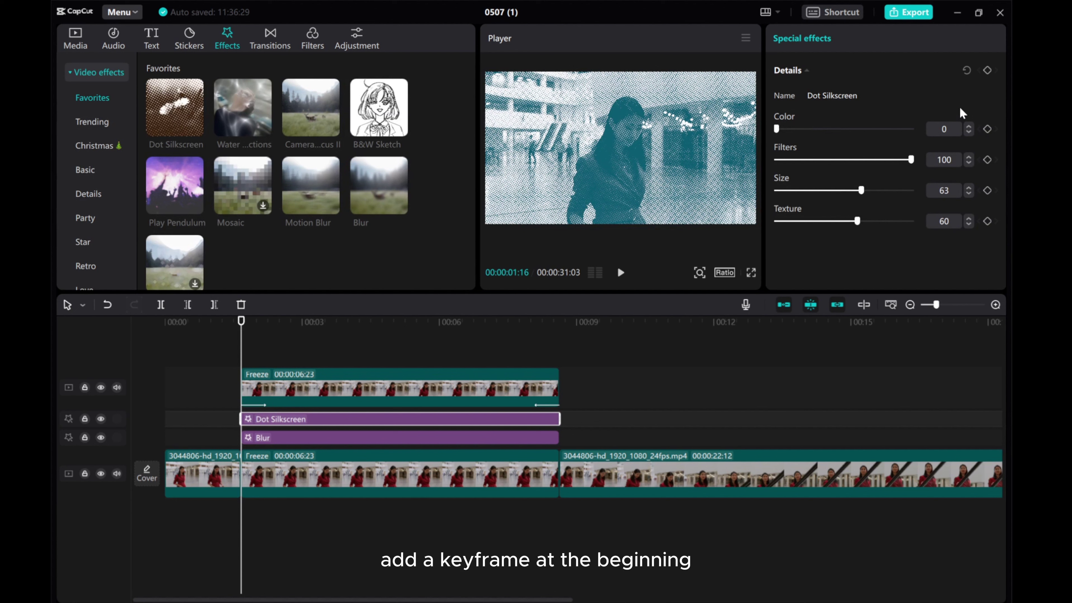
click(988, 69)
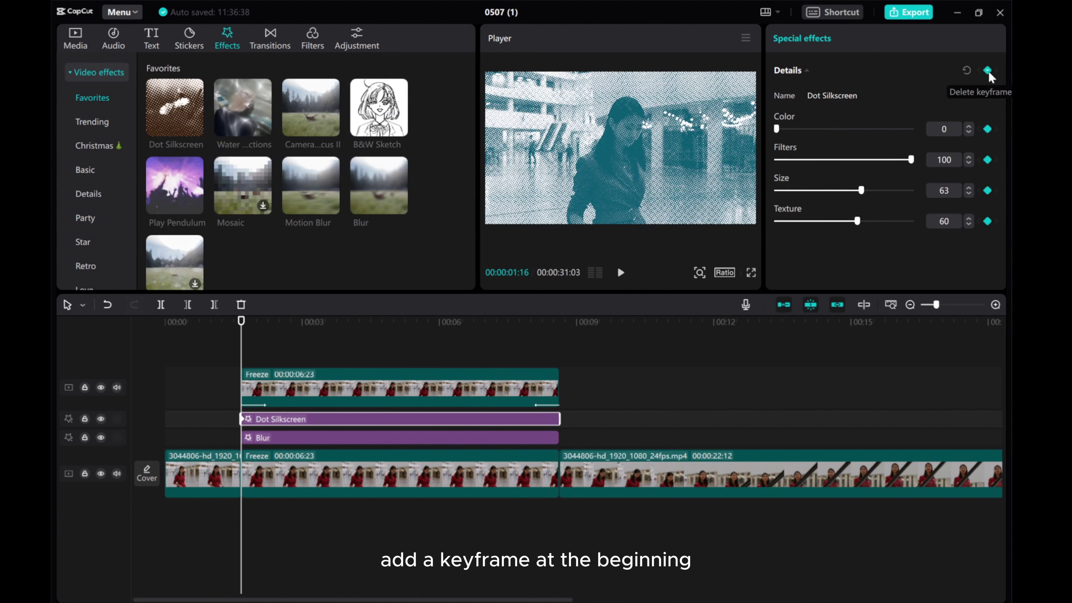
drag(911, 160, 720, 164)
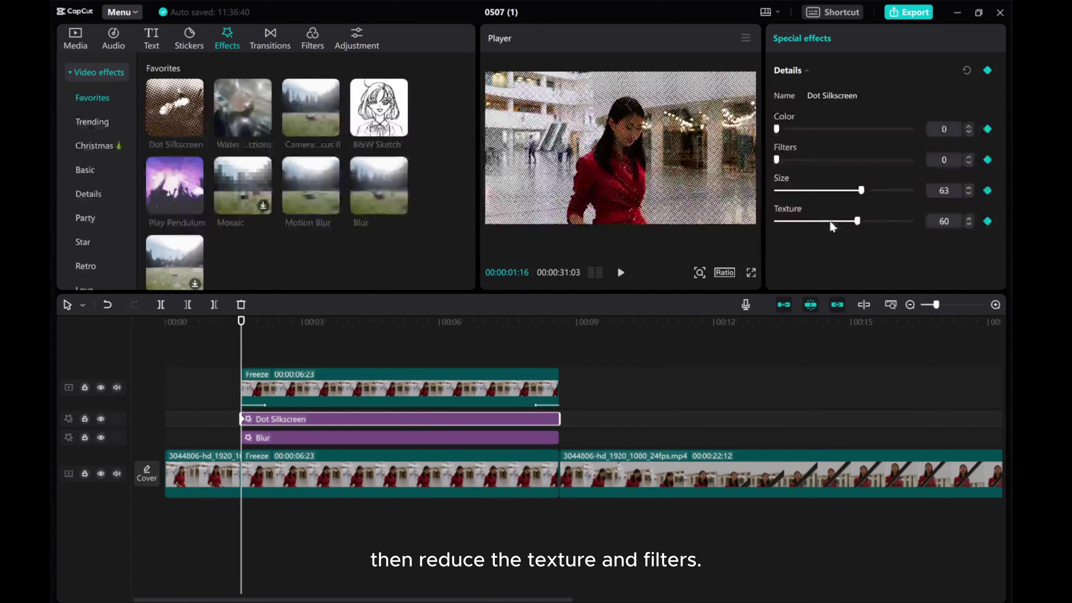
drag(857, 220, 698, 231)
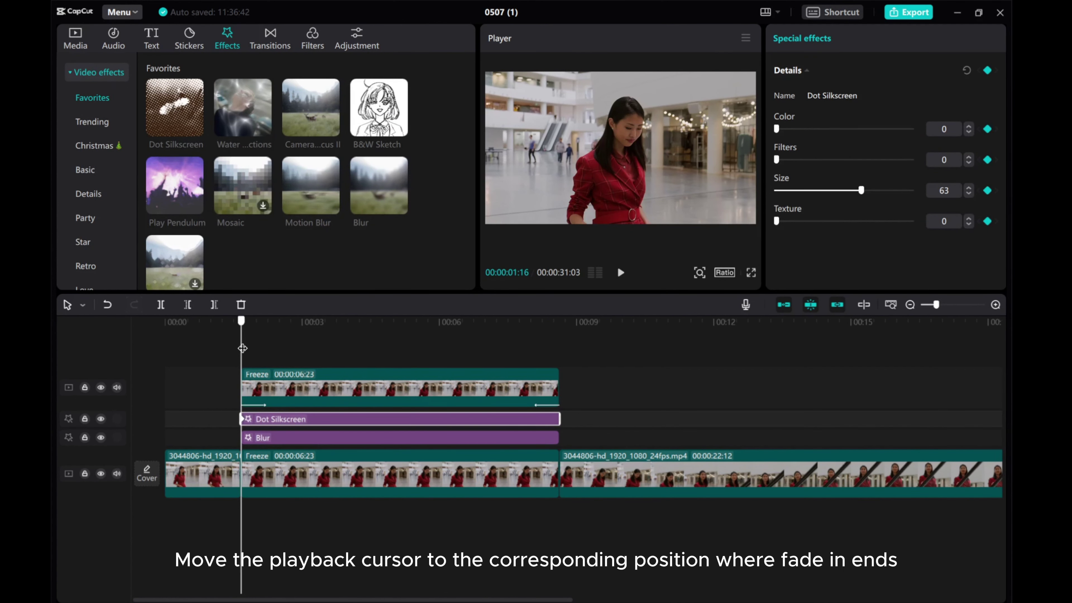
At the end of the fade-in, 00:00:02:04, set Dot Silkscreen's Filters and Texture to 100.
drag(243, 347, 265, 348)
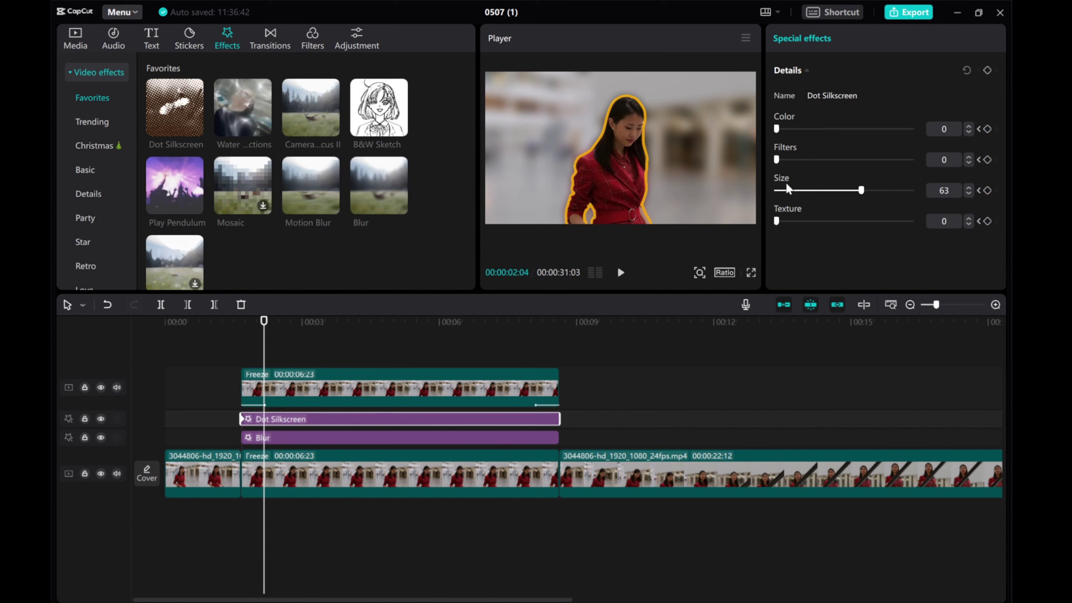
drag(775, 160, 911, 160)
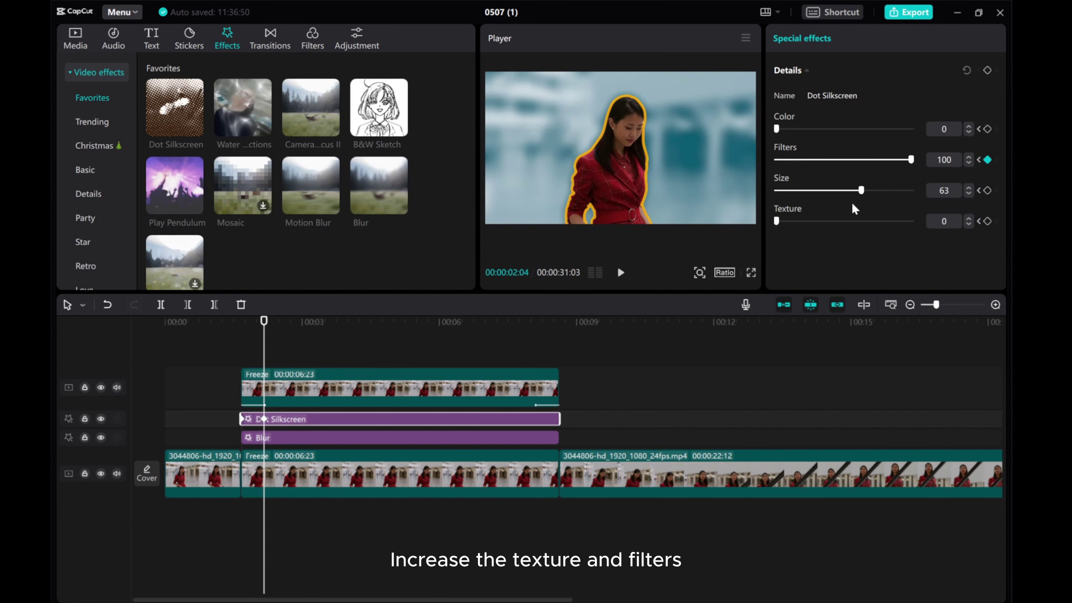
drag(777, 221, 911, 220)
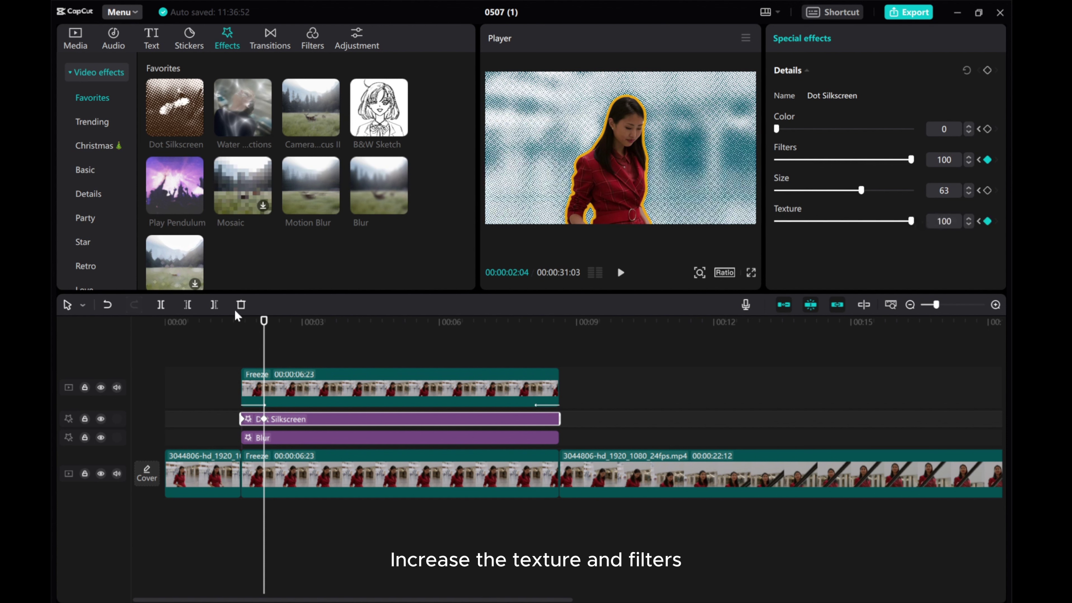
Keyframe Dot Silkscreen at 00:00:08:02, and set its Filters and Texture to 0 at the effect's last frame, 00:00:08:15.
drag(268, 342, 534, 334)
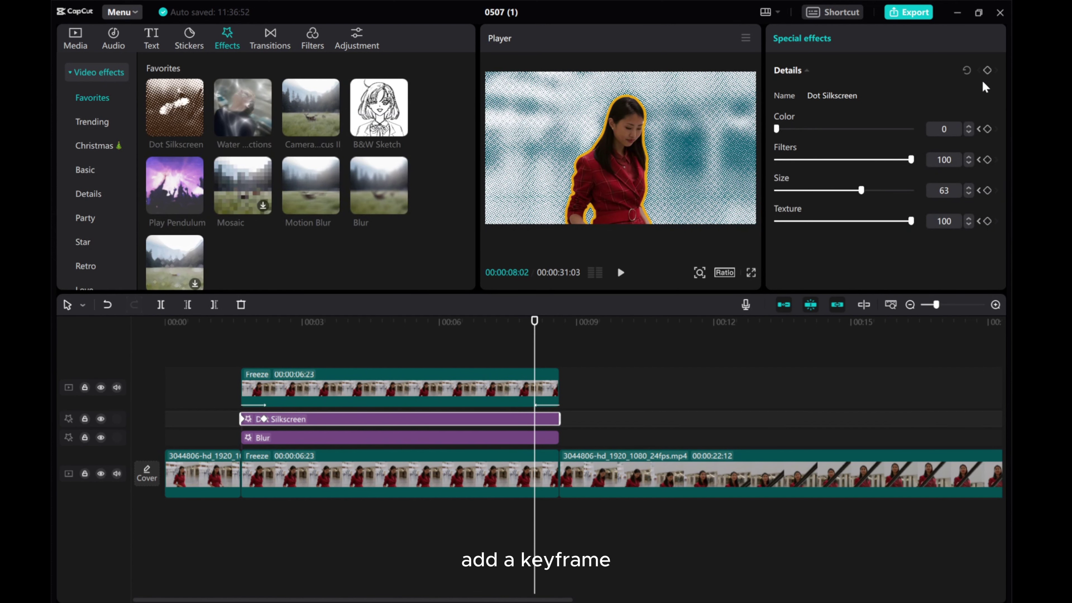
click(987, 70)
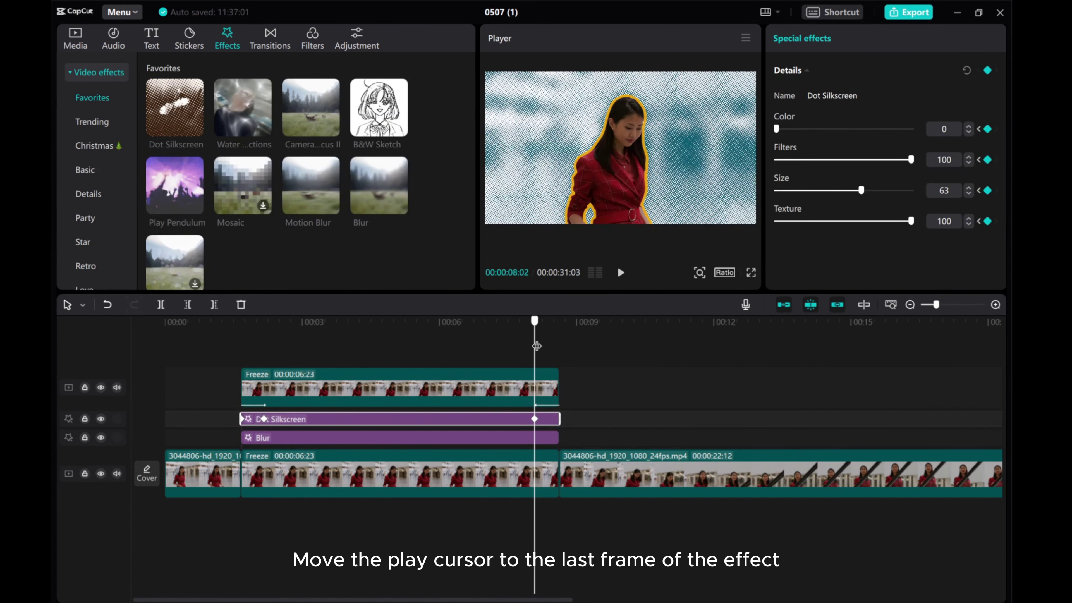
drag(536, 345, 558, 345)
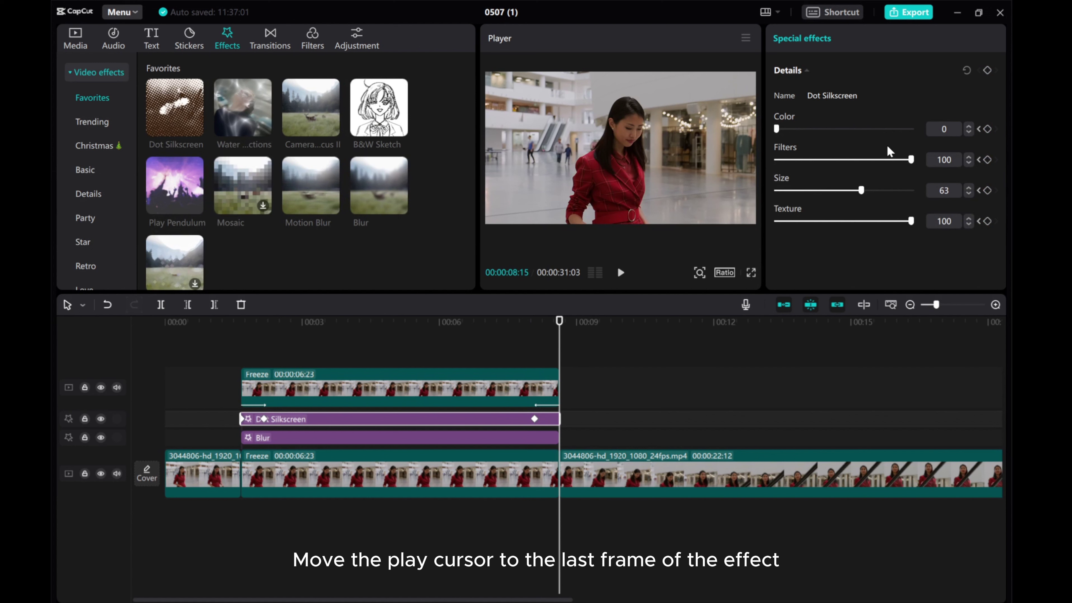
drag(911, 159, 776, 159)
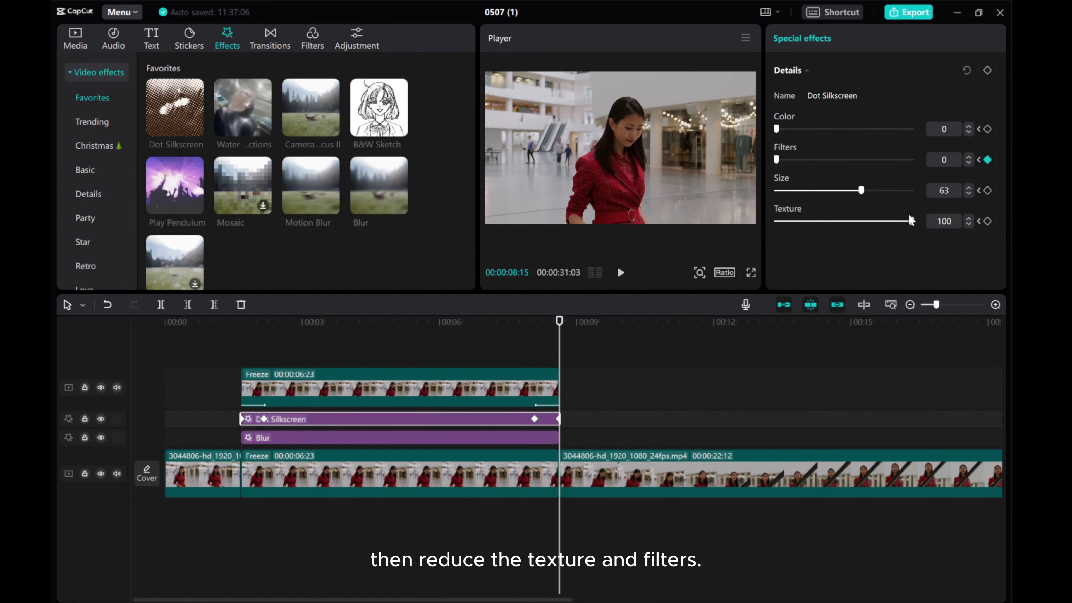
drag(910, 220, 733, 221)
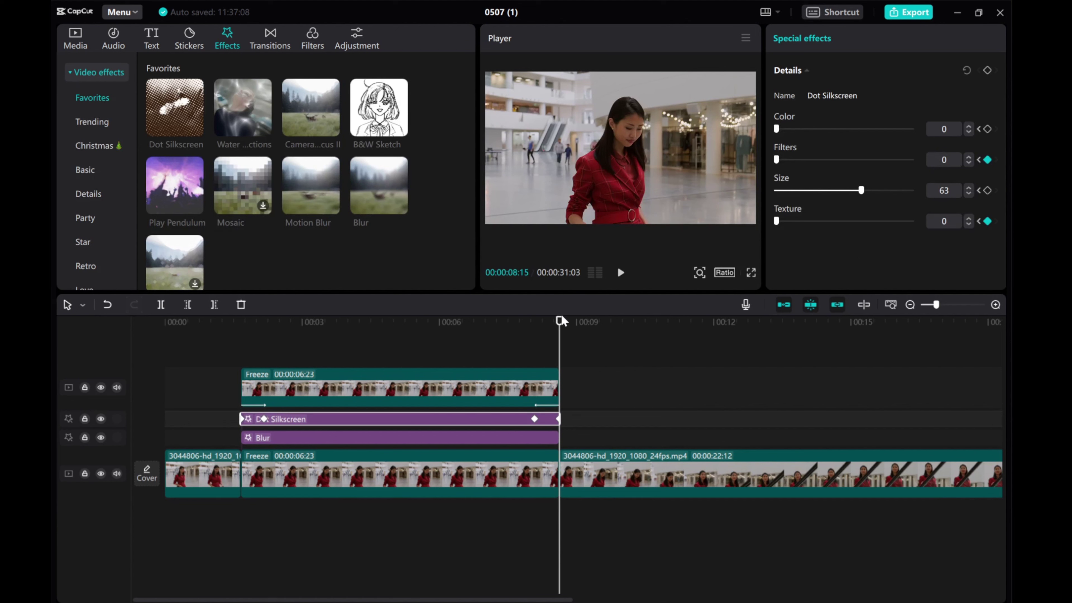
Play back the frozen section from 00:00:01:16 to check how Dot Silkscreen fades in and out, and return to its start.
drag(558, 332, 241, 332)
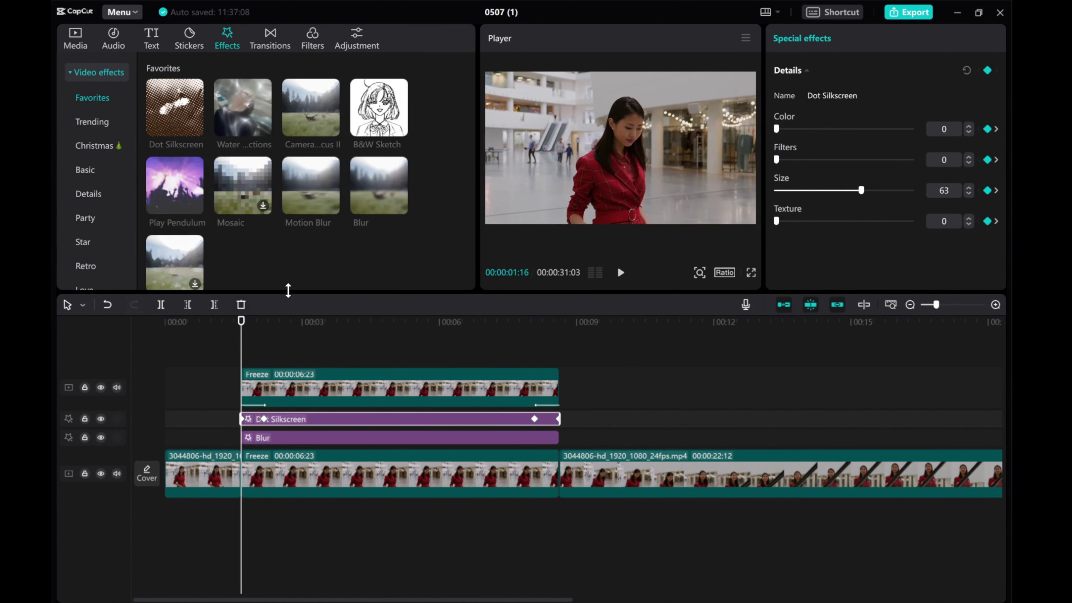
click(621, 273)
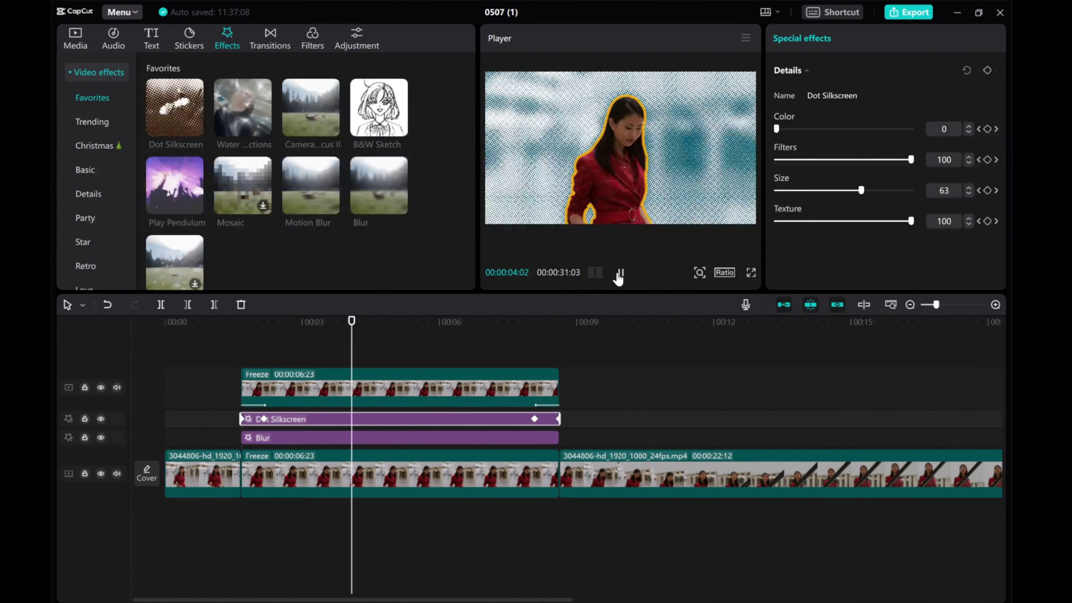
click(619, 273)
drag(379, 351, 517, 337)
click(618, 273)
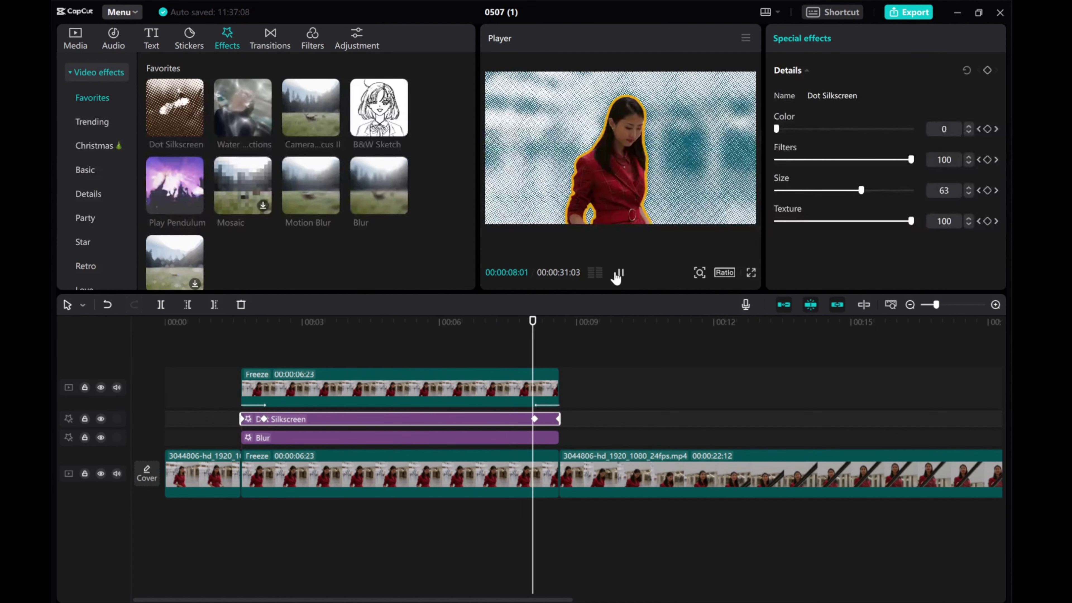
click(590, 344)
drag(591, 345, 243, 350)
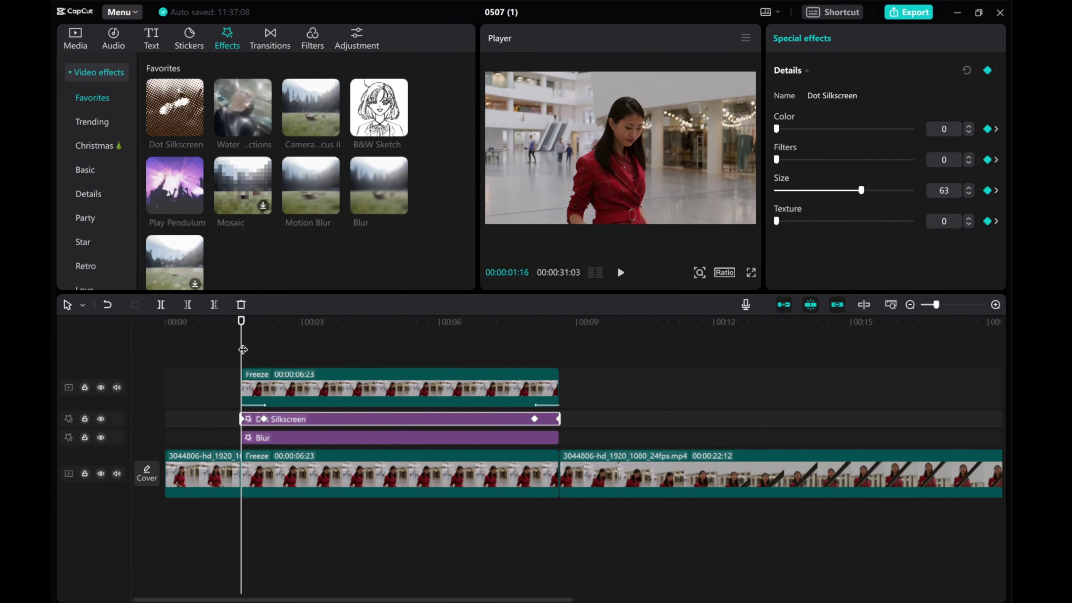
Add a Position & Size keyframe to the overlay freeze clip at 00:00:02:04.
click(268, 386)
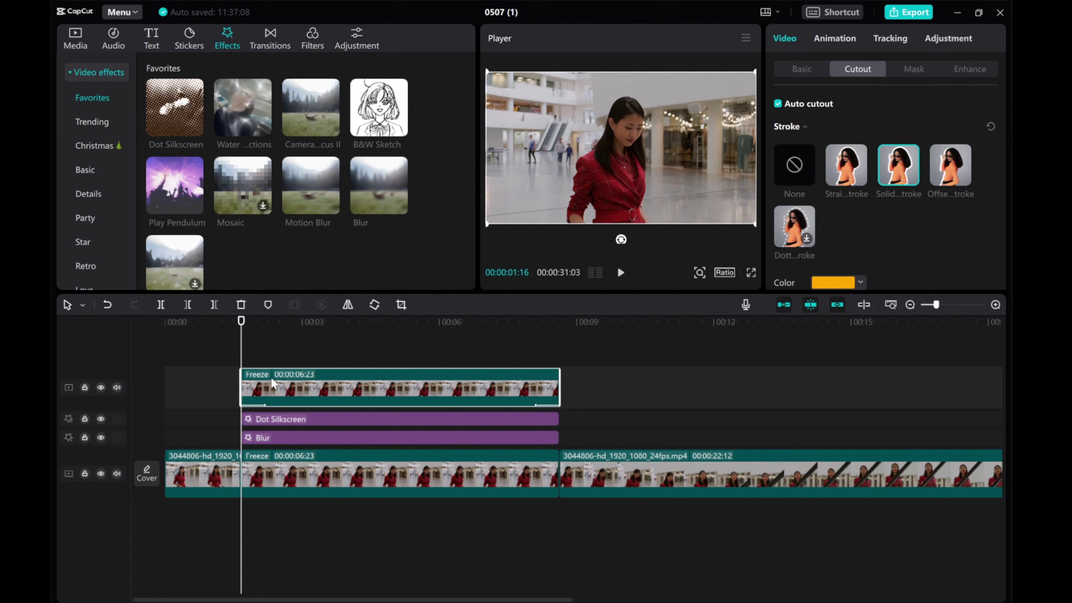
click(793, 70)
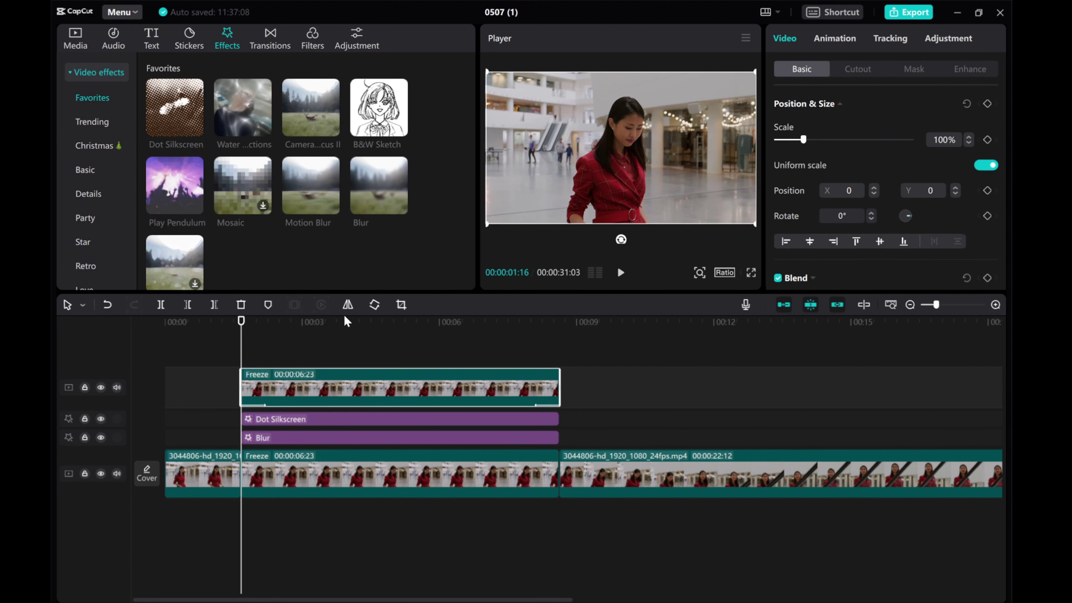
drag(241, 343, 264, 344)
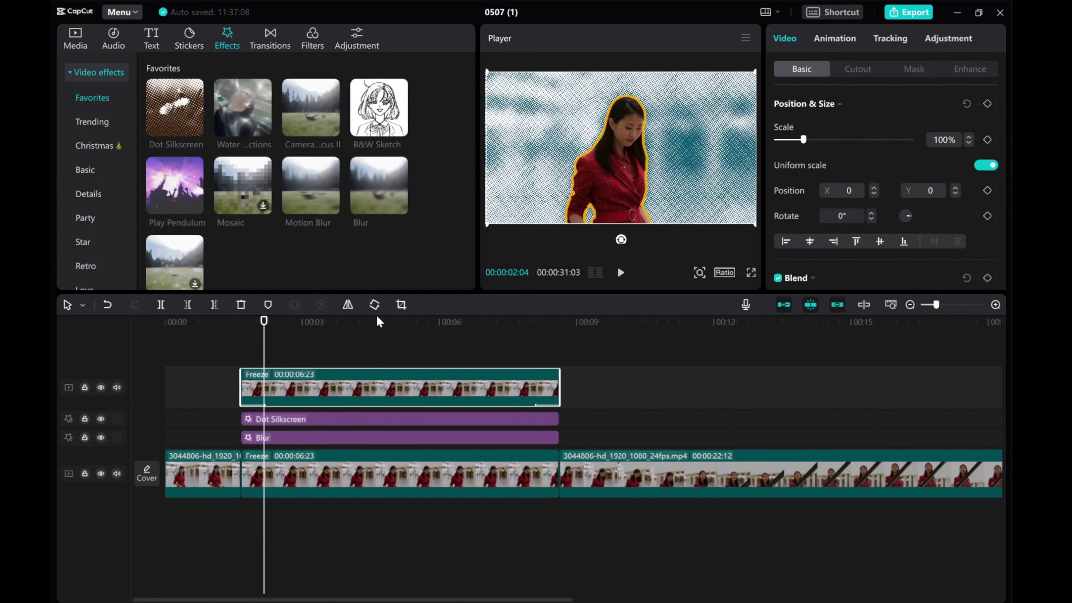
click(985, 104)
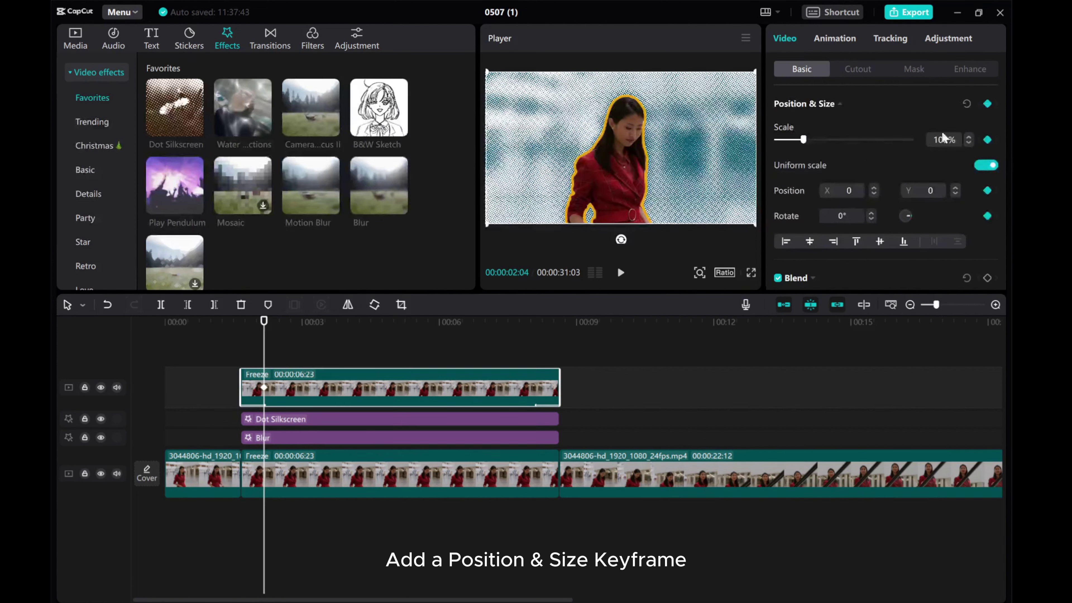
Six frames after the Position & Size keyframe, at 00:00:02:10, set the overlay freeze clip's Scale to 140%.
key(Right)
key(Right)
key(Right)
key(Right)
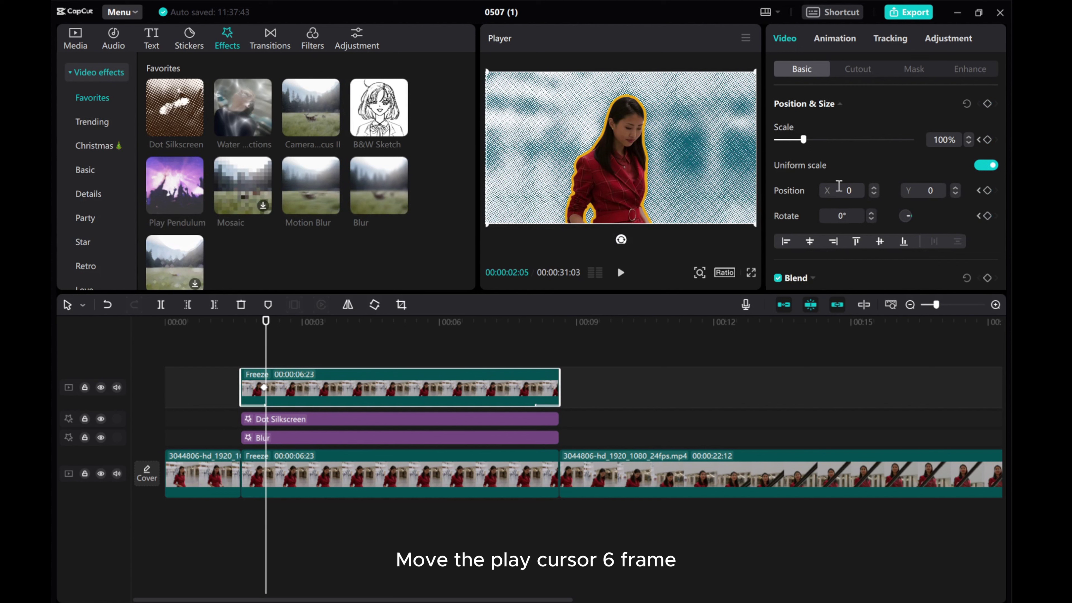
key(Right)
key(Right)
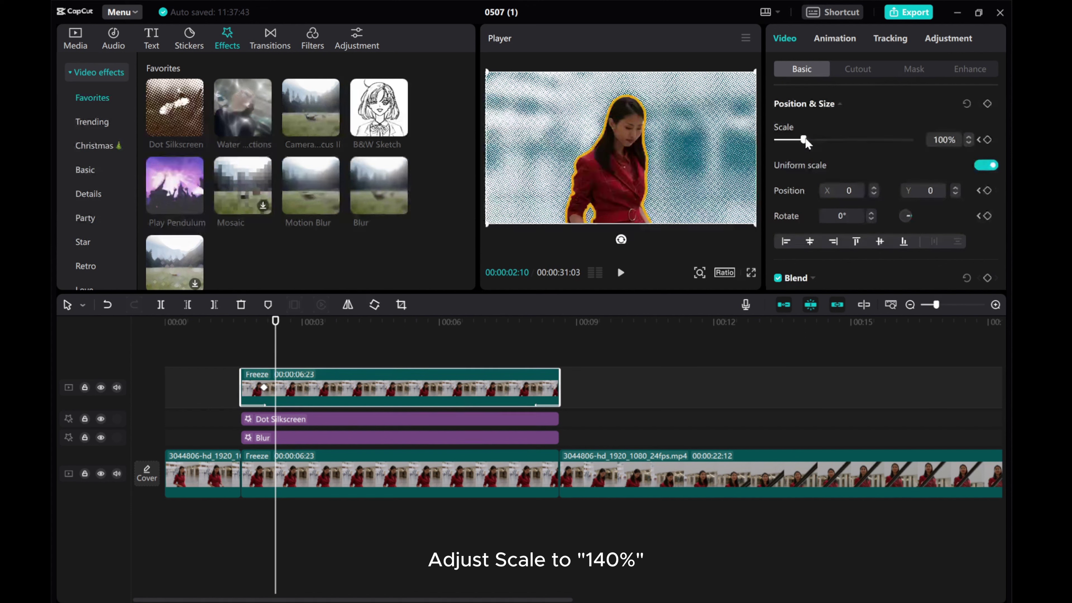
drag(805, 139, 814, 139)
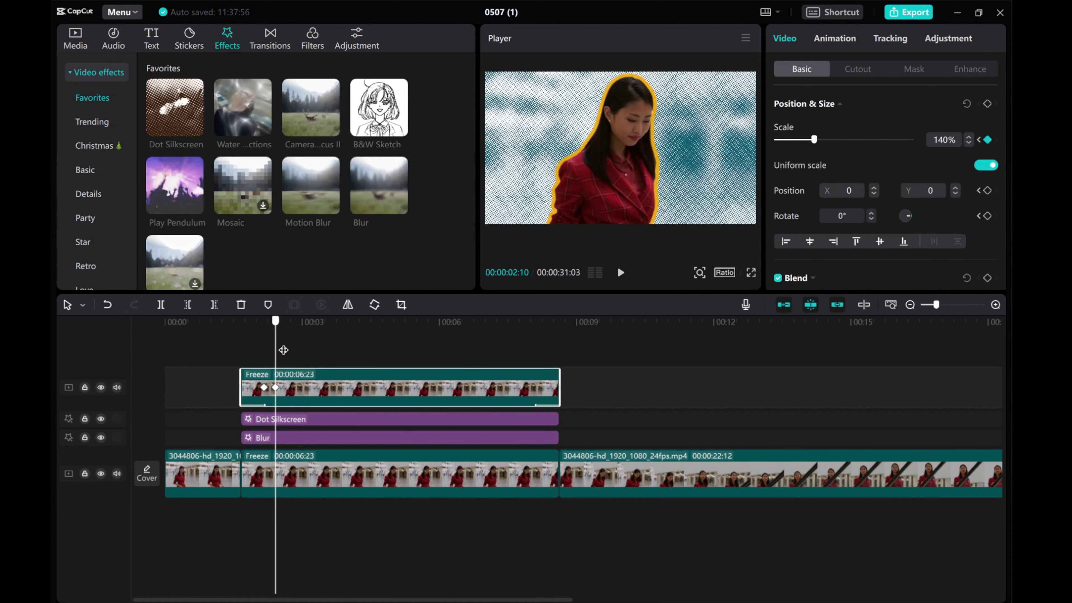
Add a Position & Size keyframe to the overlay freeze clip at 00:00:07:21, six frames before the fade-out starts.
drag(275, 351, 536, 338)
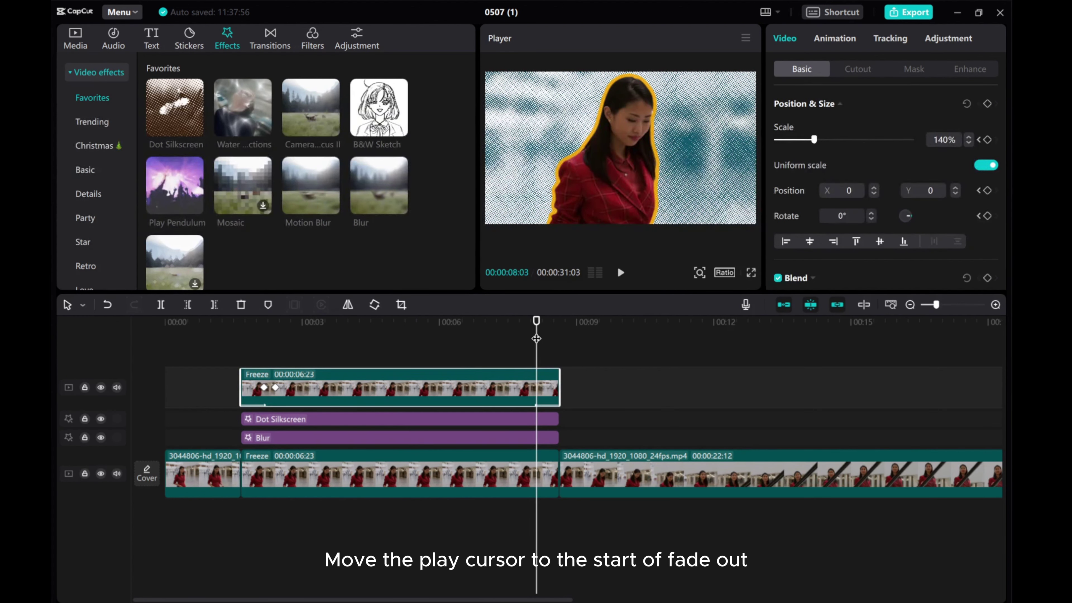
key(Left)
key(Left)
key(Left)
key(Left)
key(Left)
key(Left)
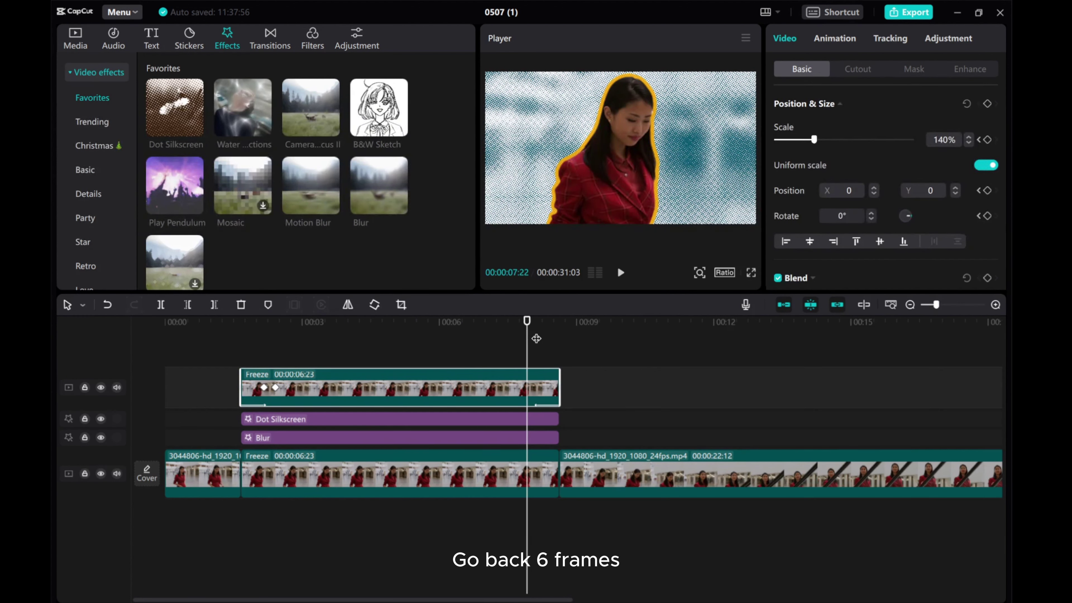
key(Left)
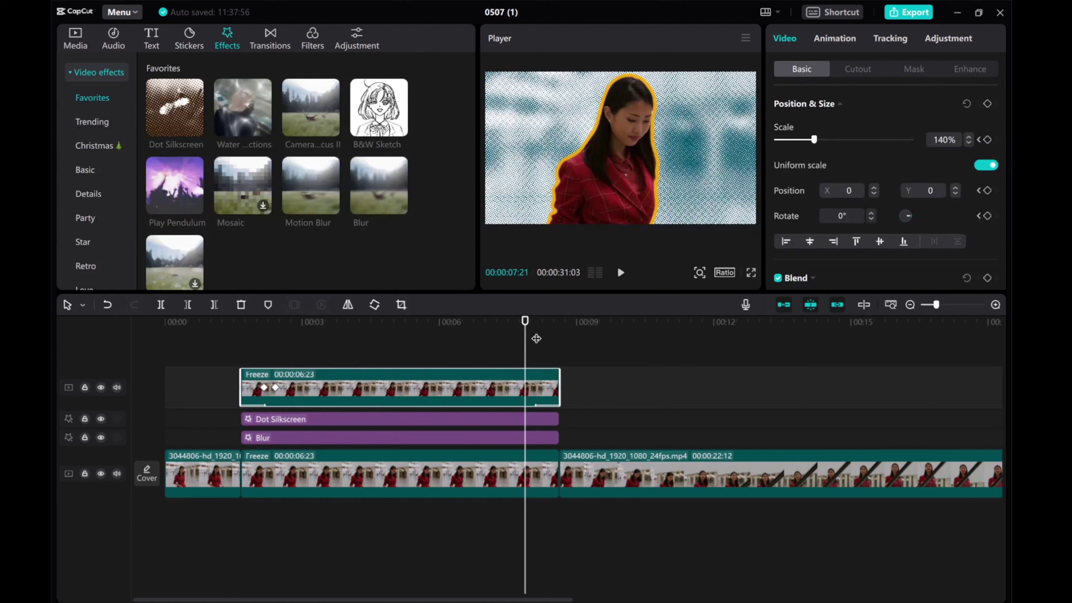
click(987, 104)
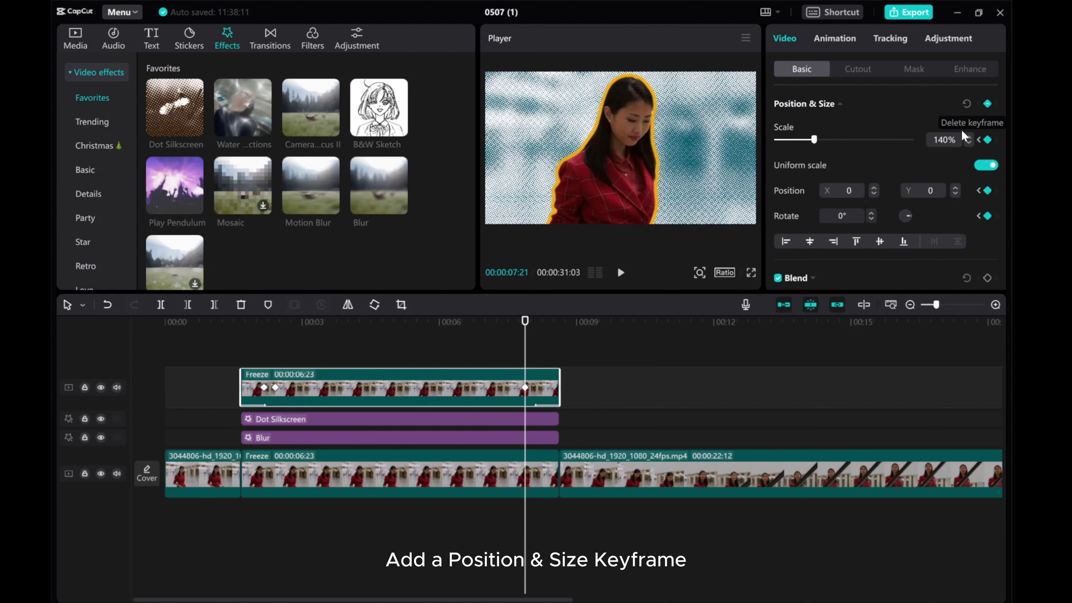
At the start of the fade-out, 00:00:08:03, set the overlay freeze clip's Scale to 100%.
click(536, 348)
click(537, 348)
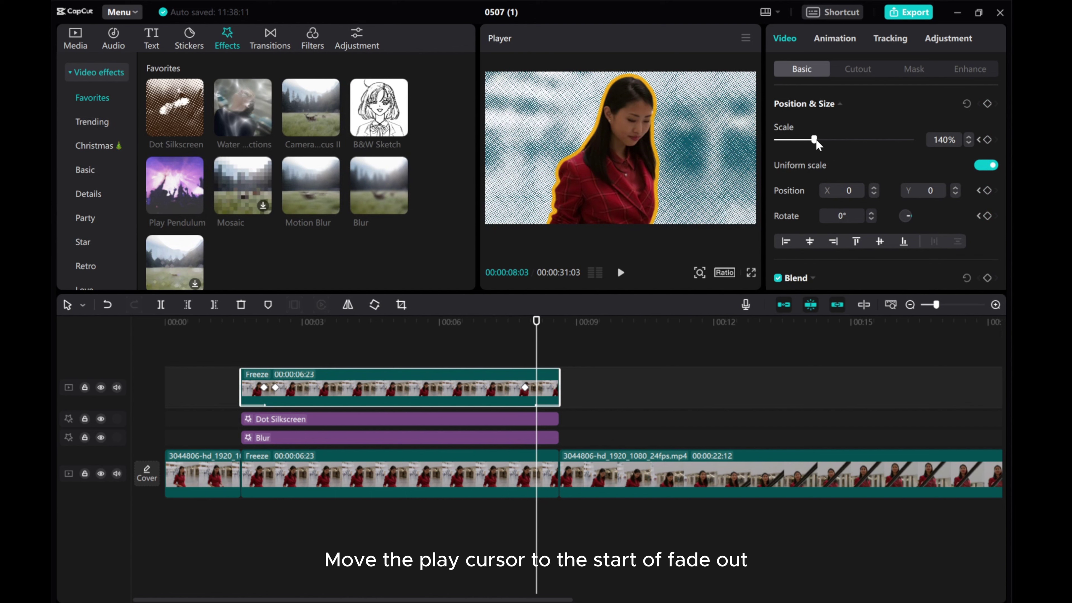
click(947, 139)
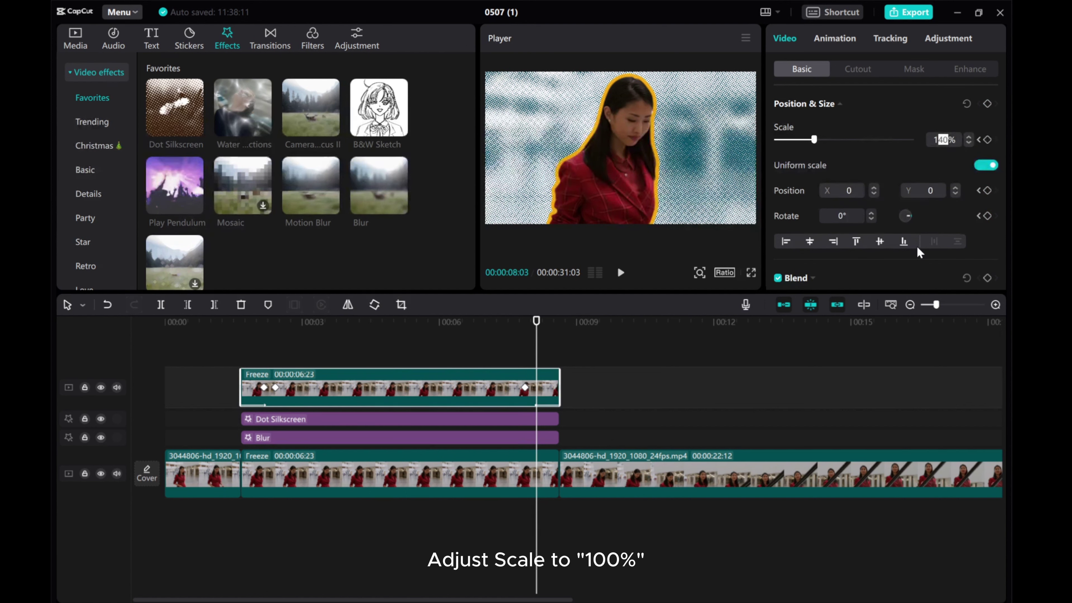
text(00)
key(Return)
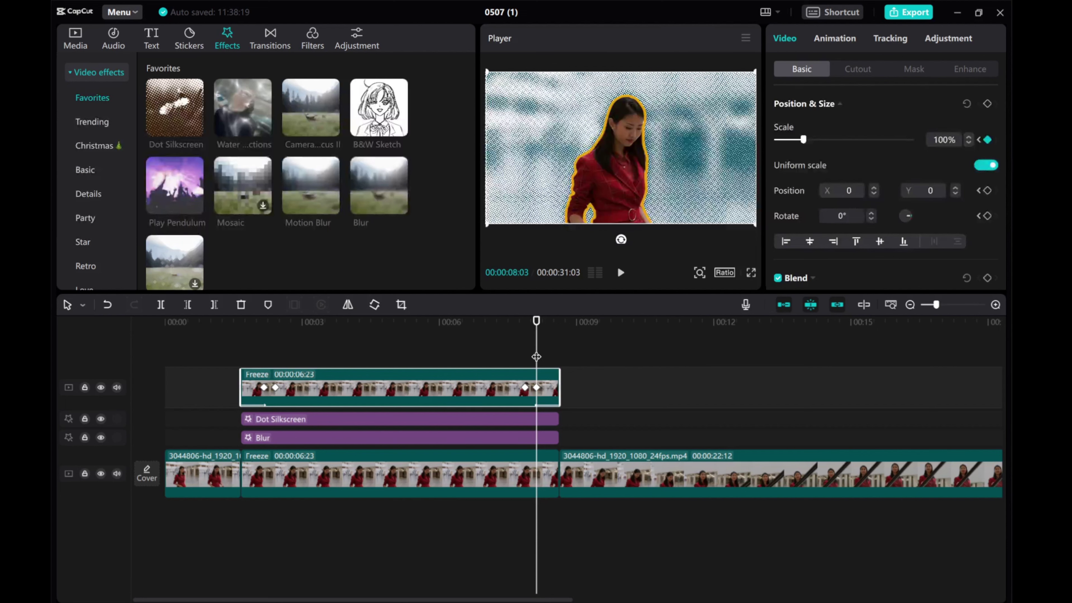
Play back the beginning and end of the frozen section to check the subject's scaling, and return to its start at 00:00:01:16.
drag(534, 346, 241, 342)
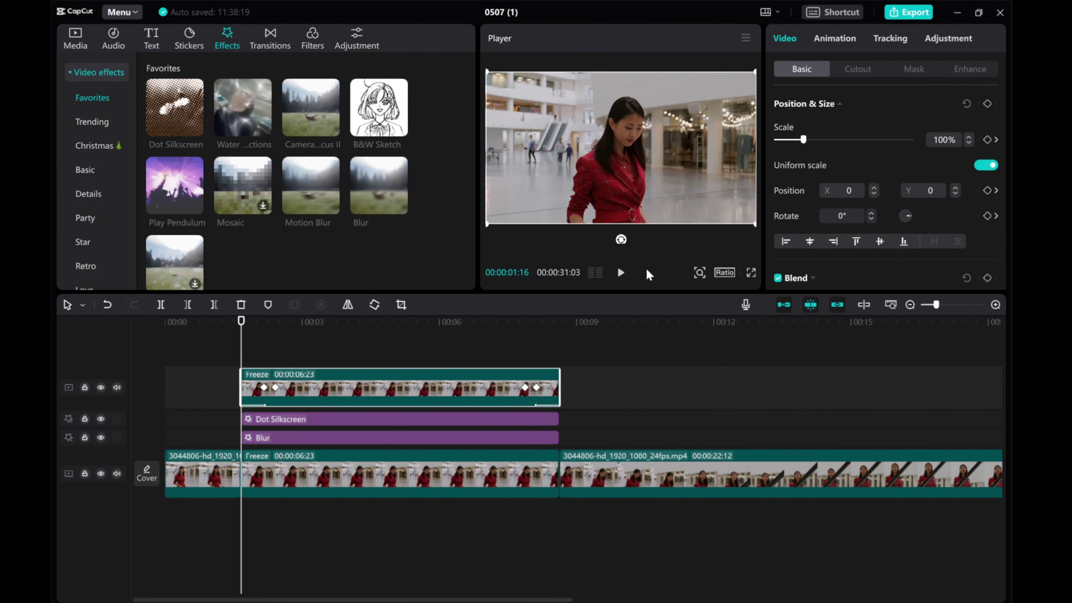
click(621, 273)
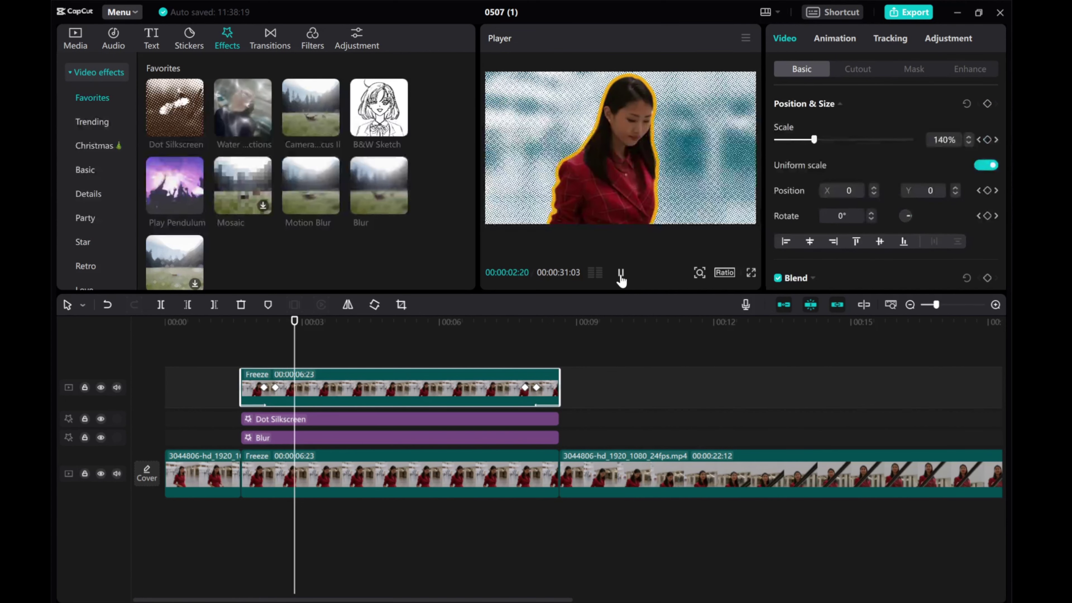
click(621, 273)
drag(327, 353, 515, 348)
click(621, 272)
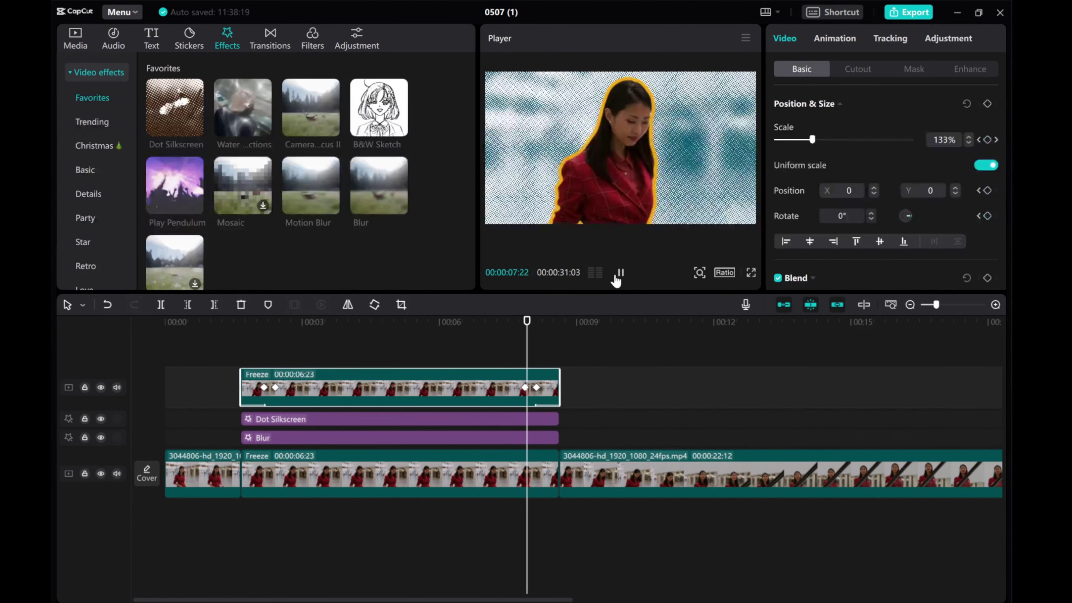
click(621, 272)
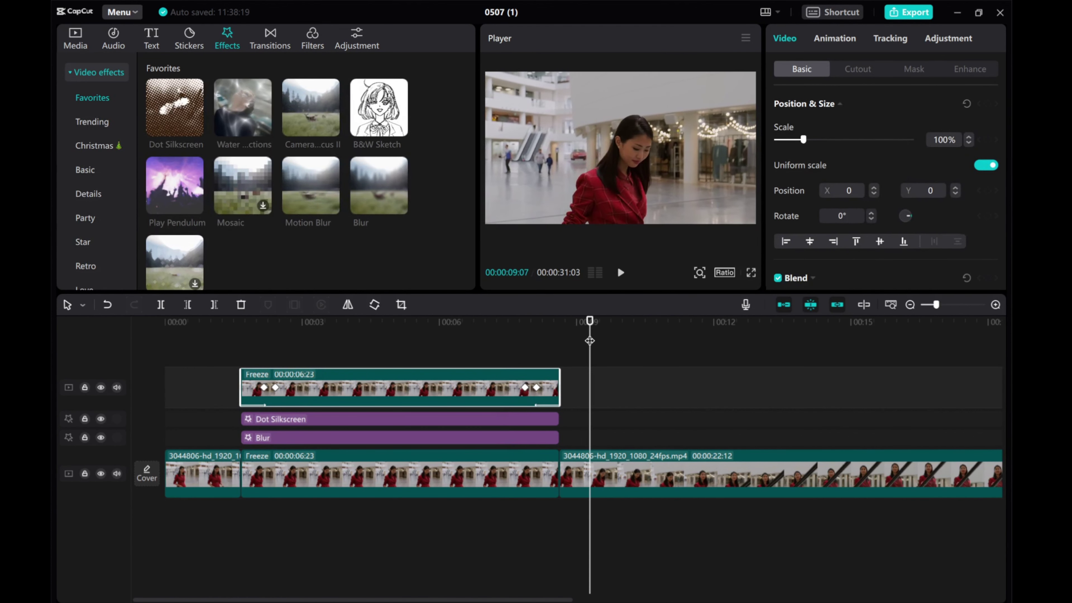
drag(590, 341, 515, 345)
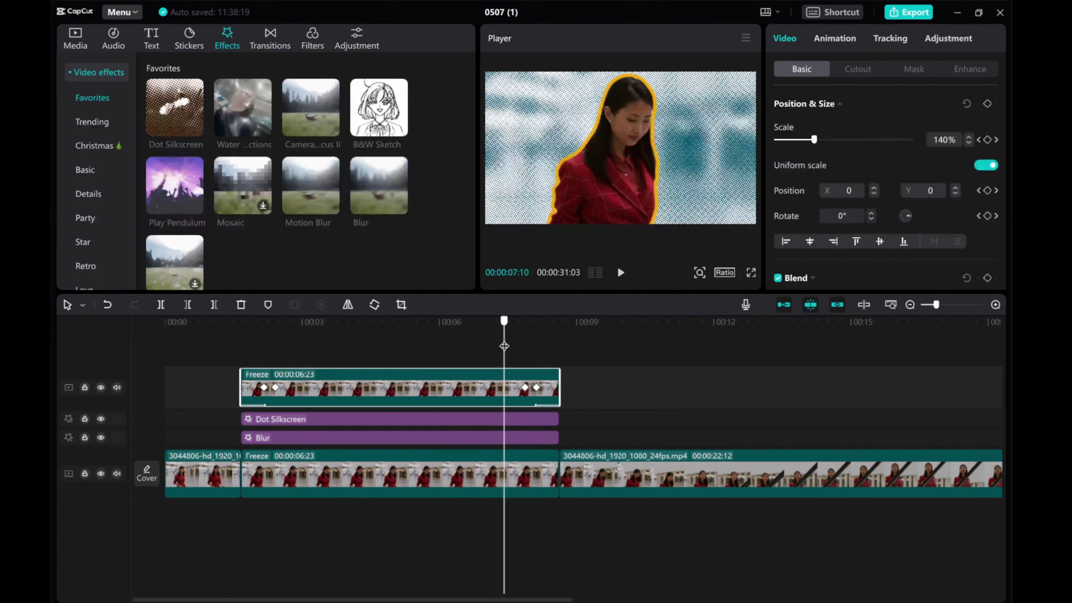
click(620, 273)
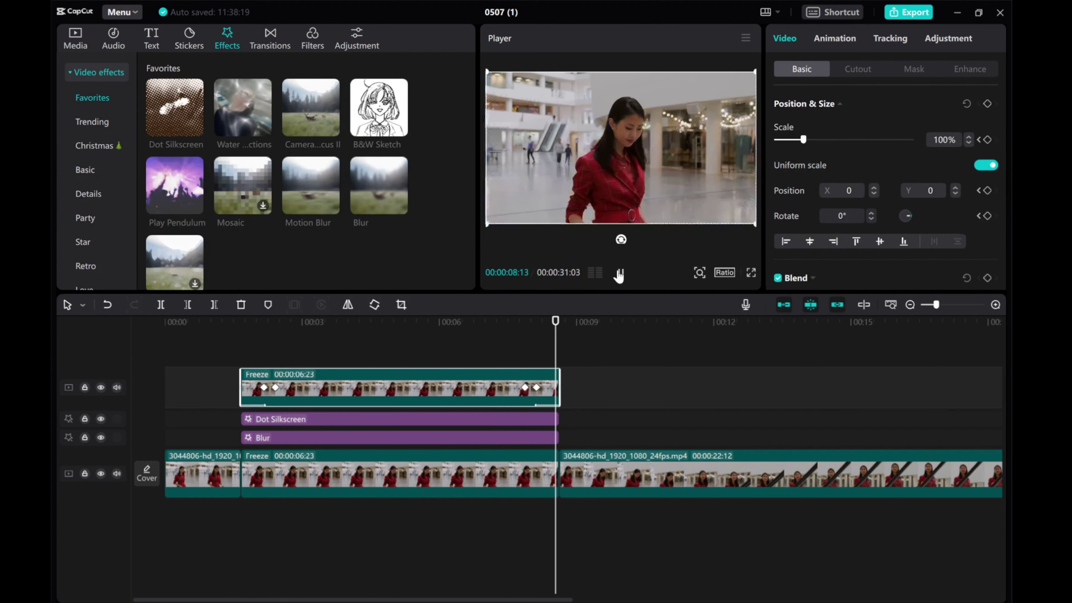
click(619, 274)
drag(591, 339, 242, 342)
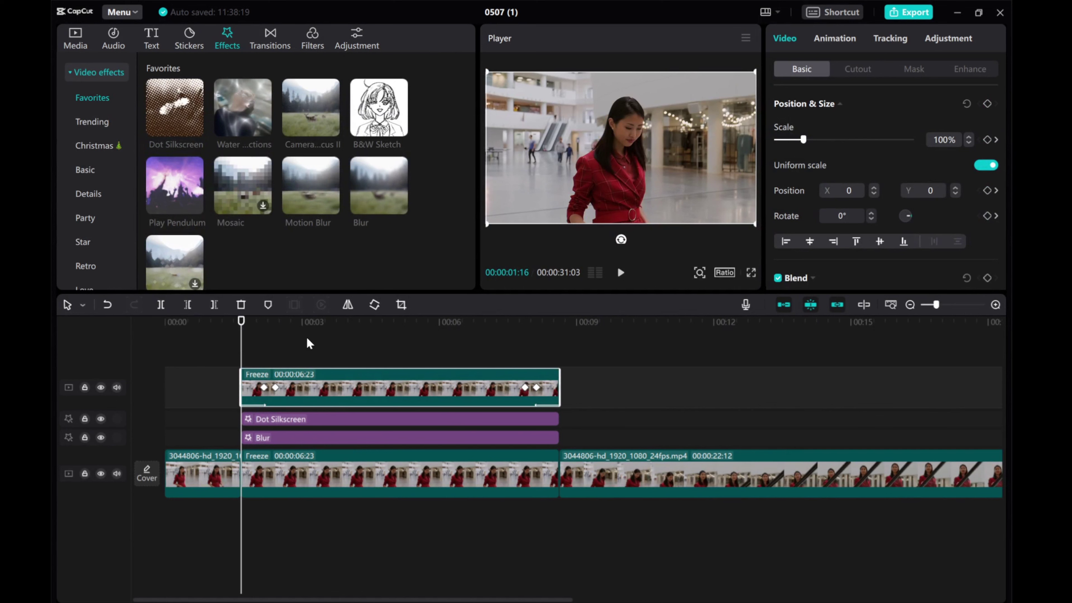
Browse the trending text templates for a title.
click(151, 39)
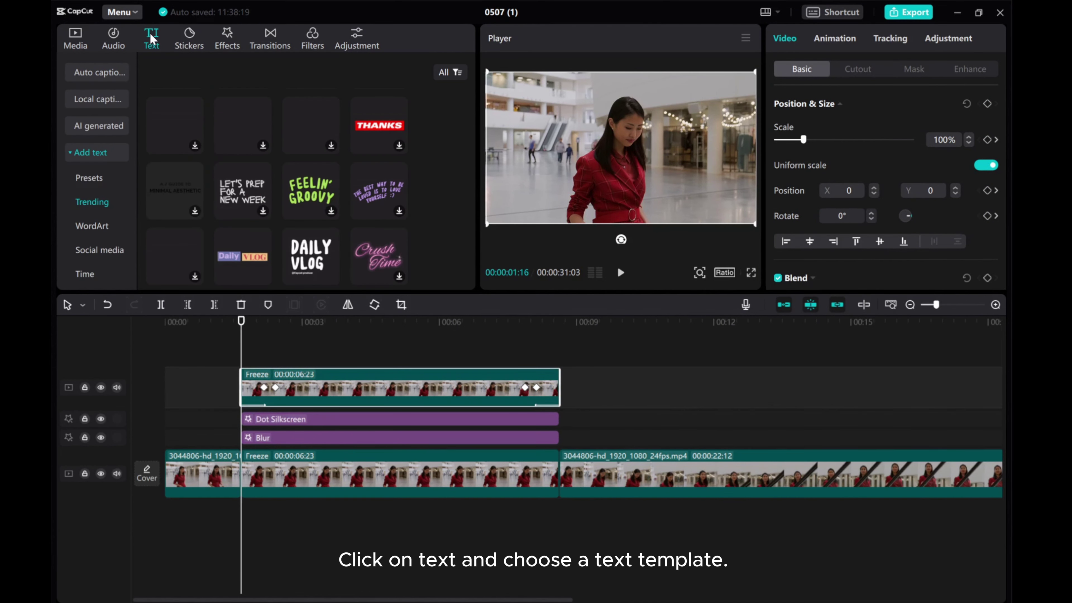
click(92, 202)
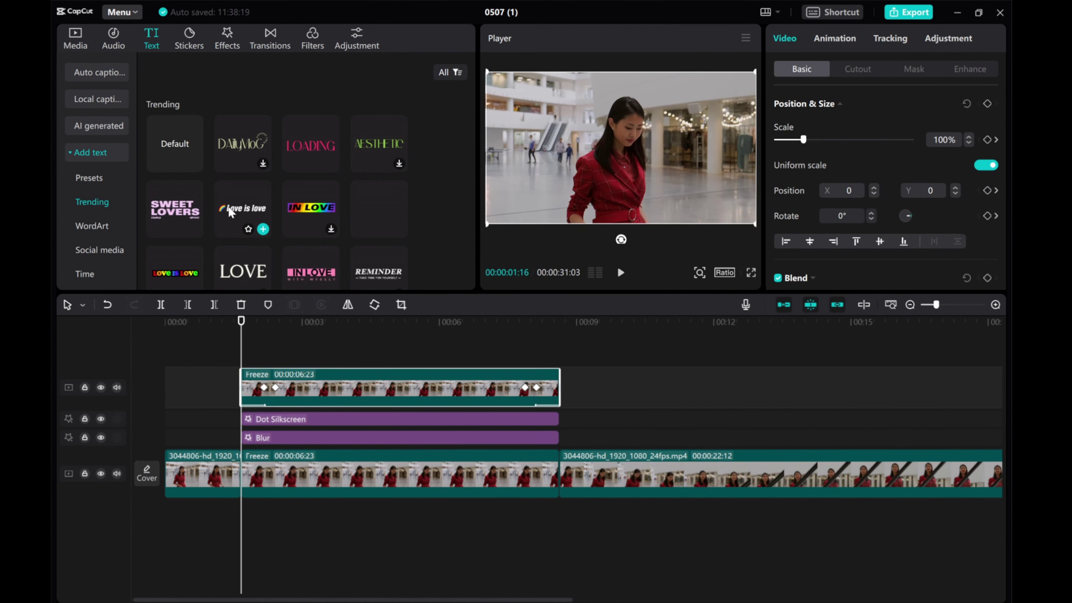
scroll(199, 239, down, 5)
scroll(219, 243, down, 5)
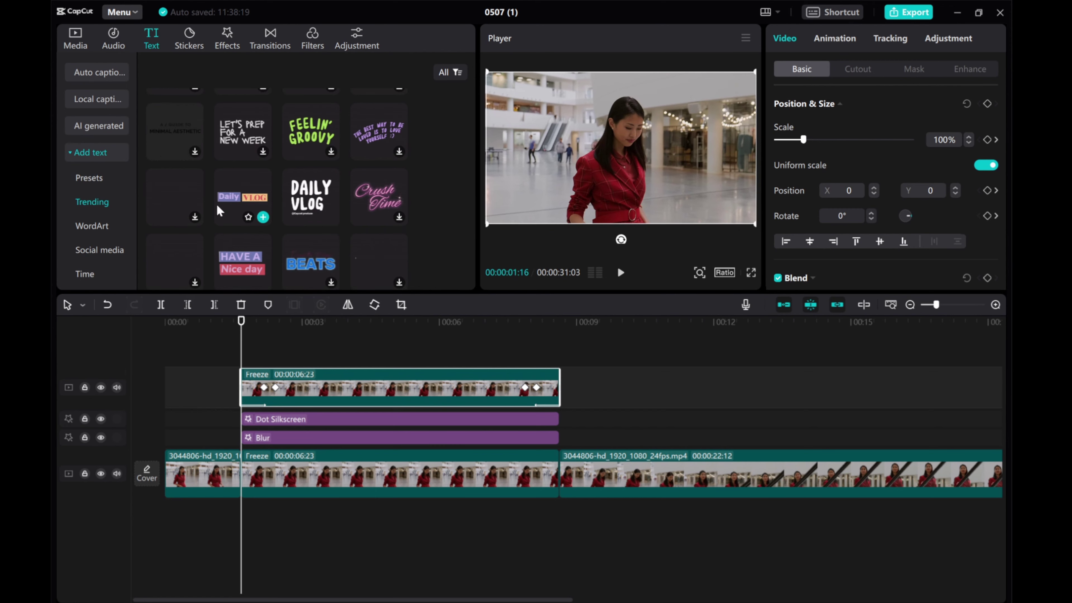
click(237, 207)
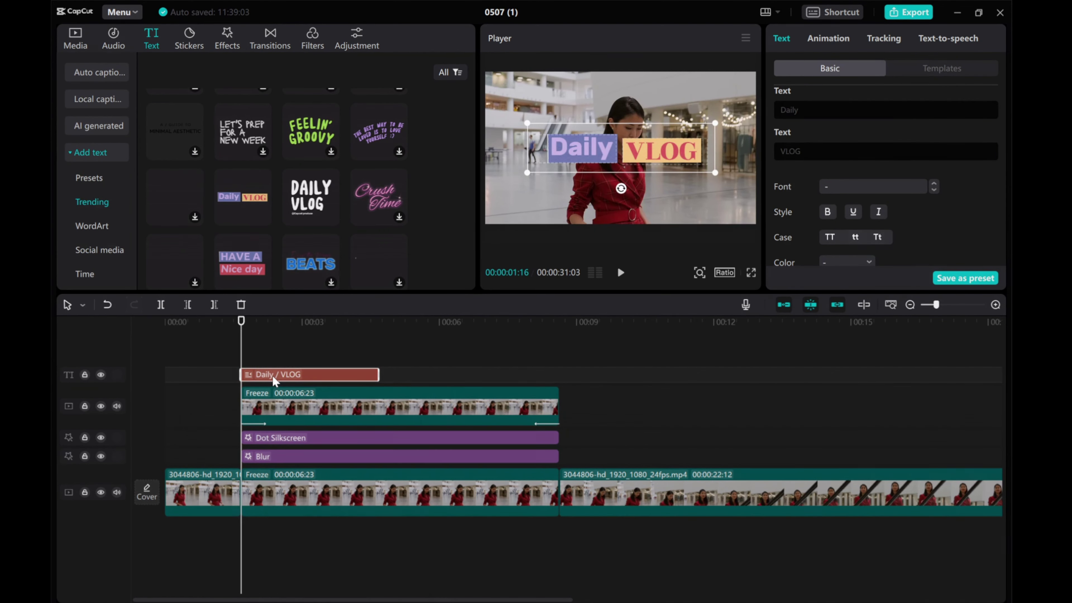
key(Delete)
click(232, 256)
click(311, 198)
Add the TODAY / BACK TO NATURE text template at 00:00:01:16 and extend it to the end of the frozen section.
scroll(236, 211, down, 3)
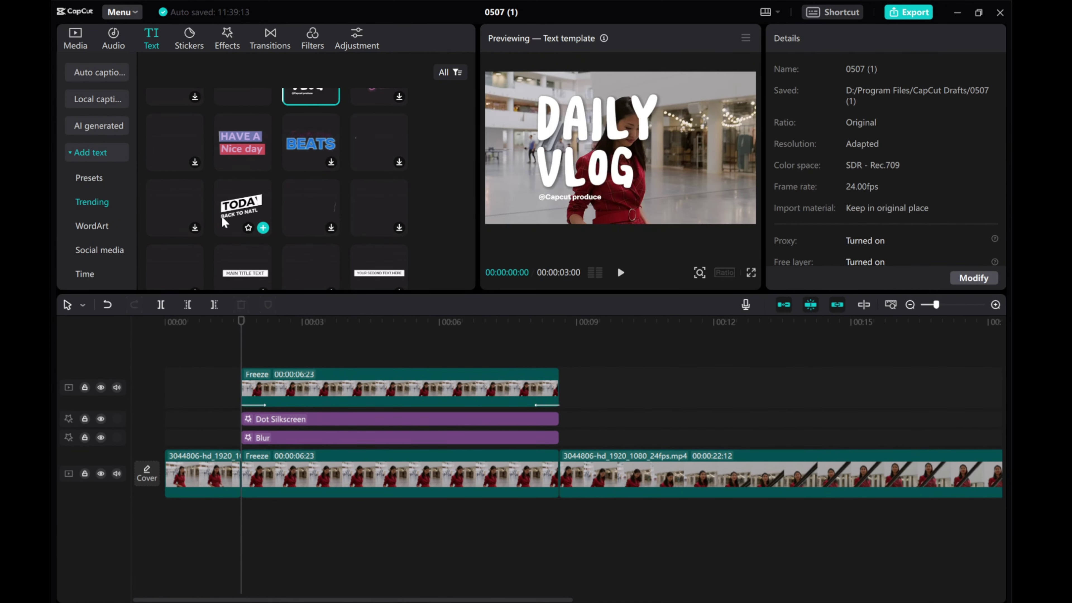
click(232, 211)
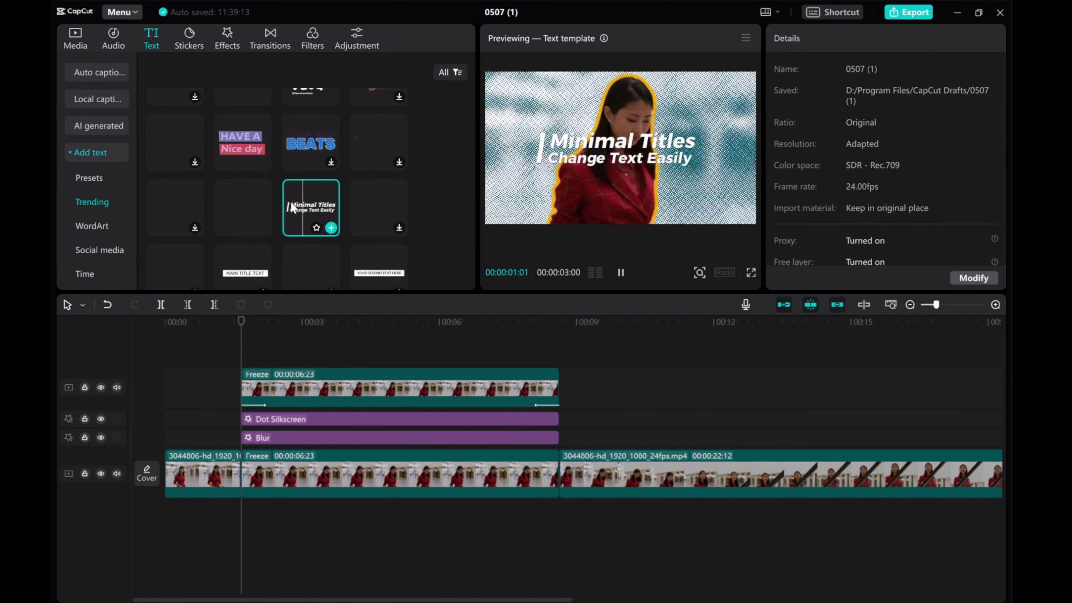
click(263, 229)
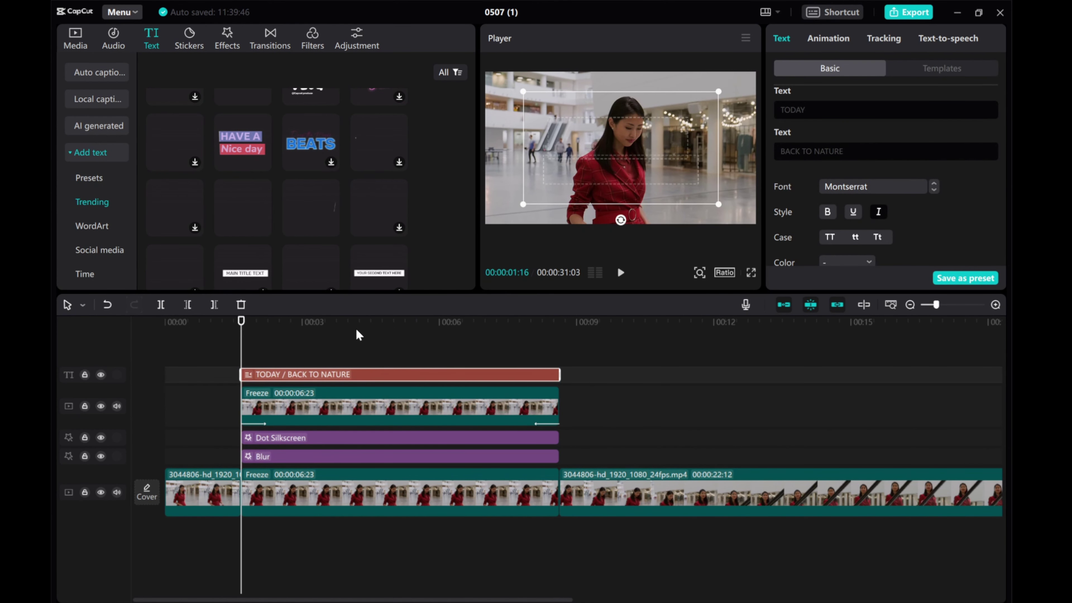
With the title fully shown at 00:00:03:12, move it down over the subject's torso and scale it down slightly.
click(620, 272)
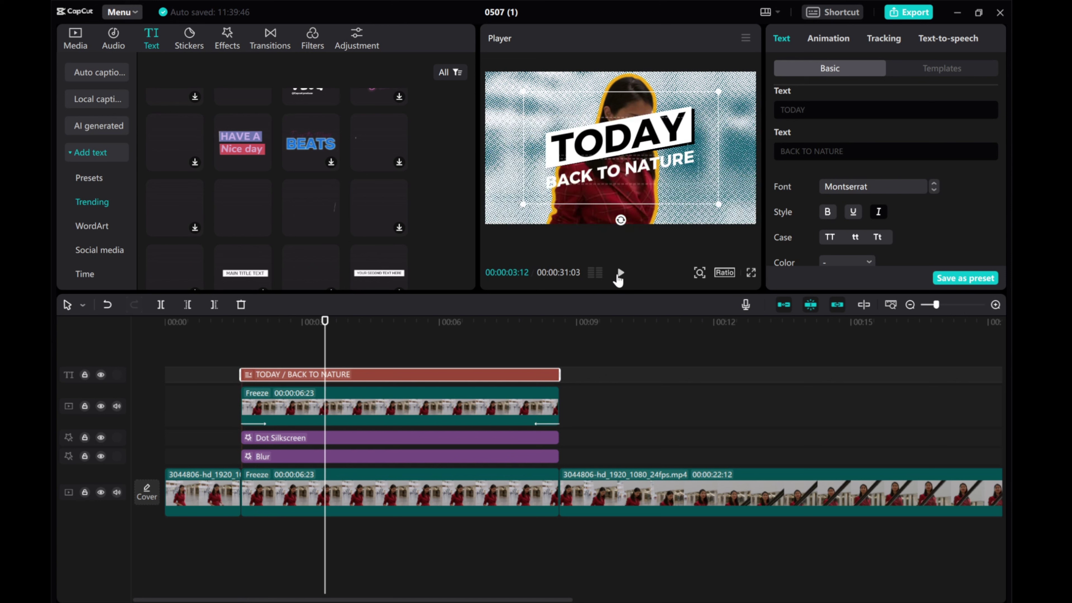
drag(557, 195, 582, 205)
drag(718, 235, 706, 230)
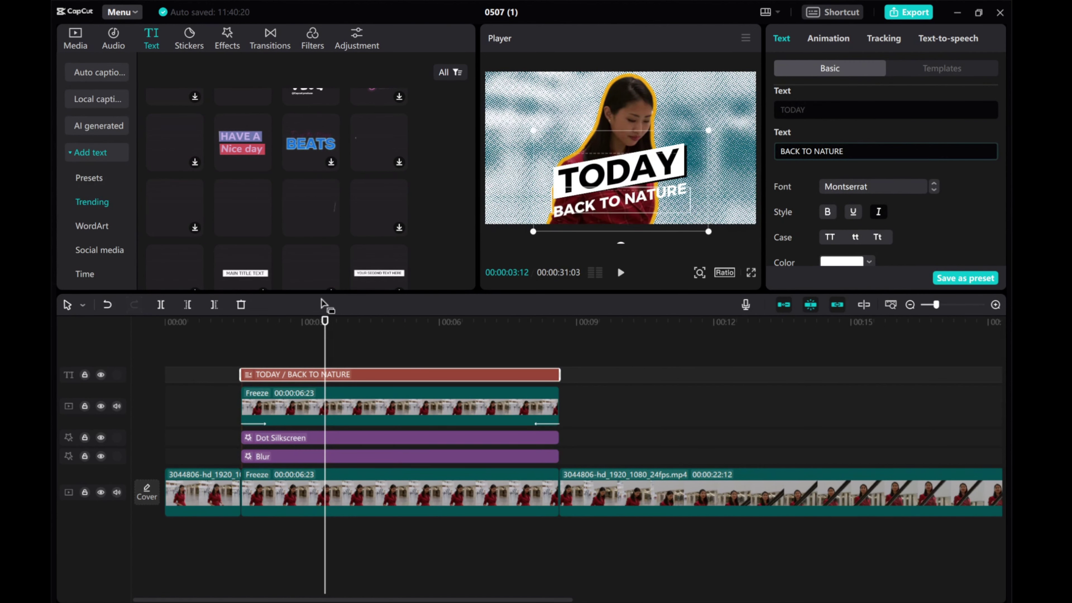
Play back the title over the frozen section, and trim six frames off the start of the title clip.
drag(326, 321, 246, 321)
click(618, 274)
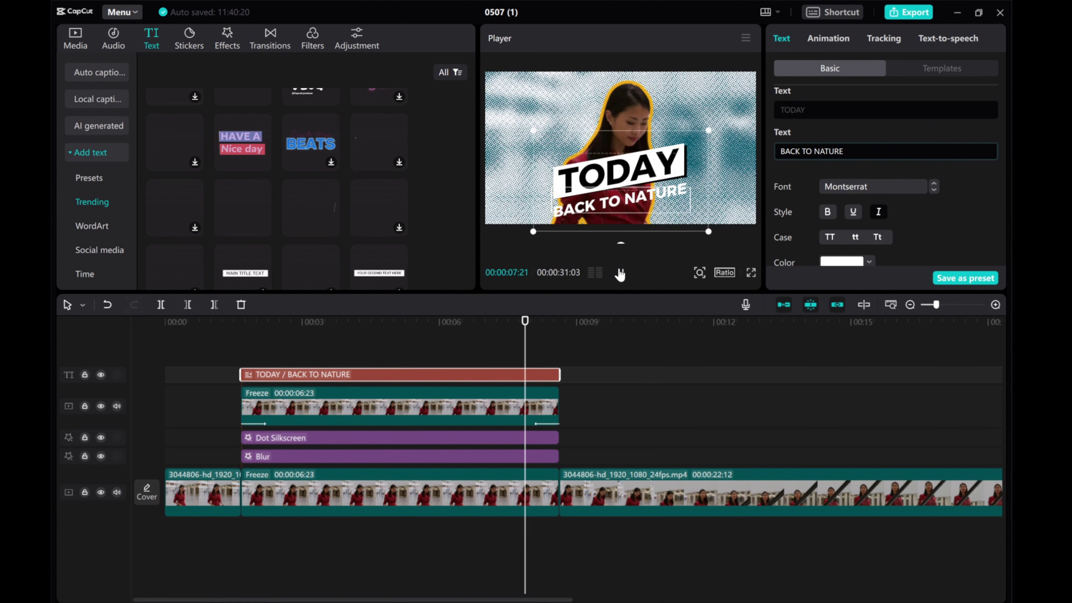
click(619, 273)
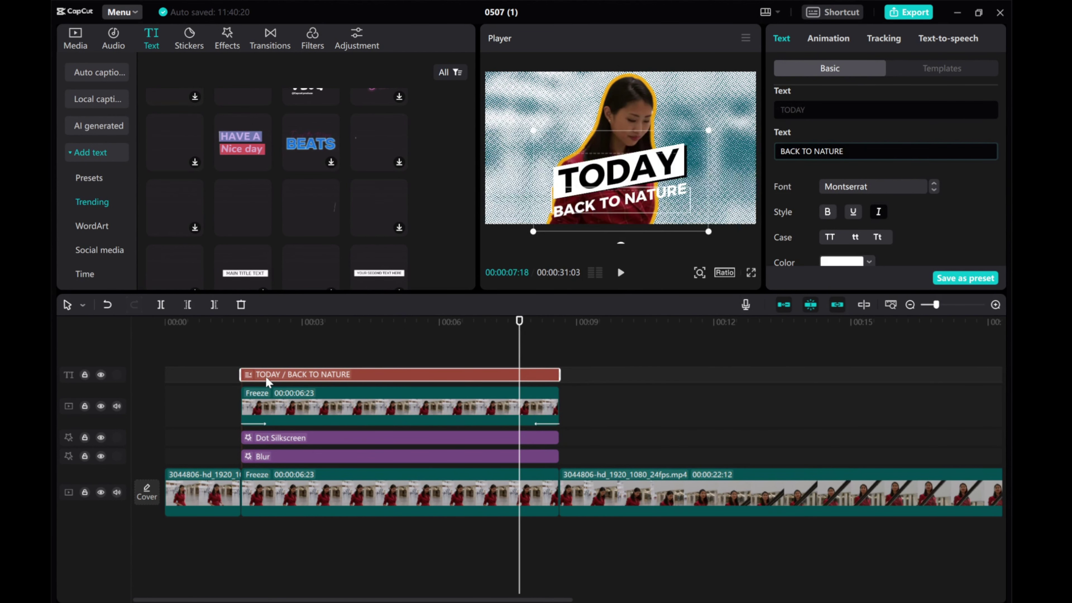
drag(241, 374, 251, 375)
Place the playhead at the overlay's scale-down keyframe, 00:00:07:21, and convert the TODAY / BACK TO NATURE title into a compound clip.
click(510, 359)
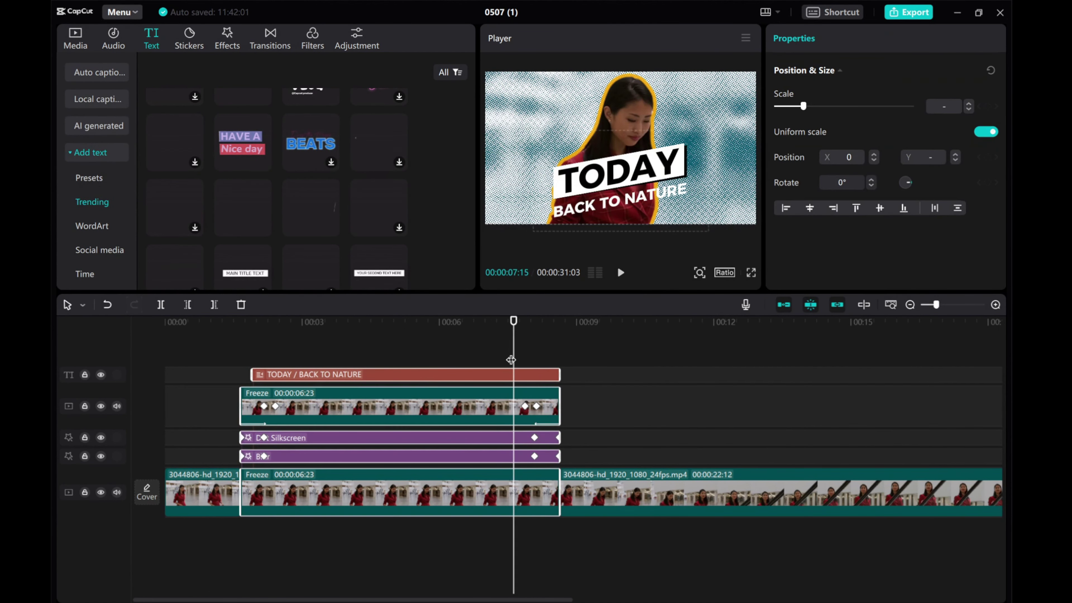
click(507, 374)
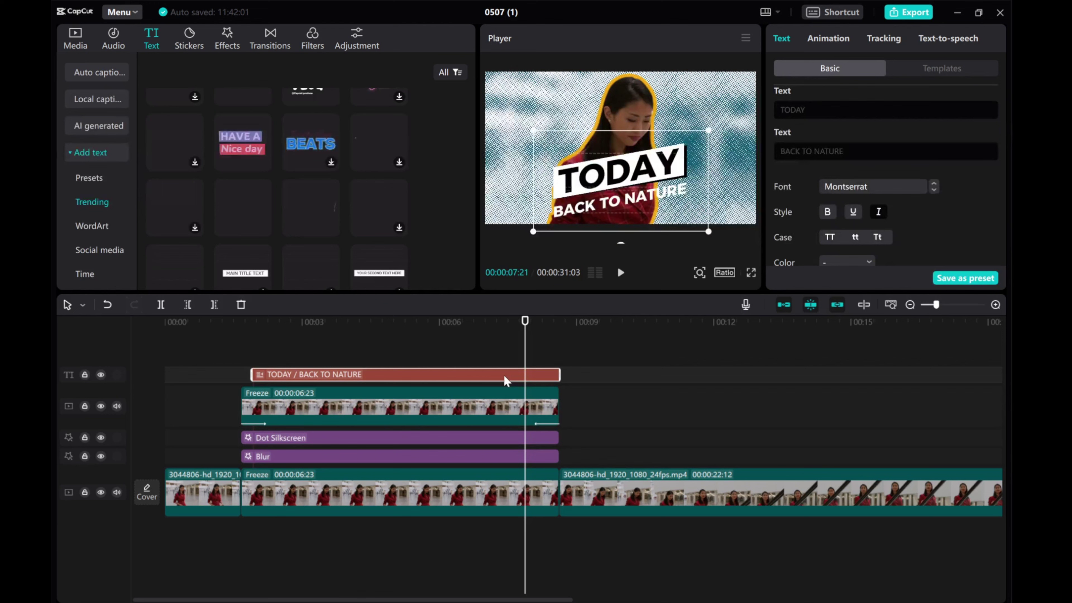
click(503, 403)
click(503, 377)
right_click(448, 376)
click(490, 505)
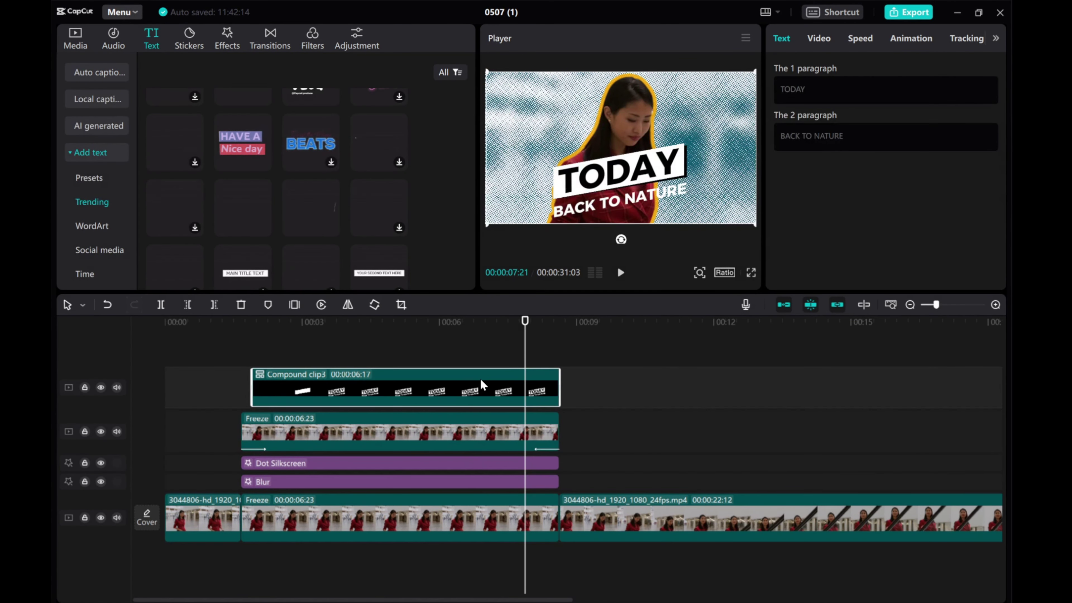
Keyframe the title compound clip's Scale at 00:00:07:21, and set it to 65% at 00:00:08:03 and 1% at 00:00:08:15.
click(819, 38)
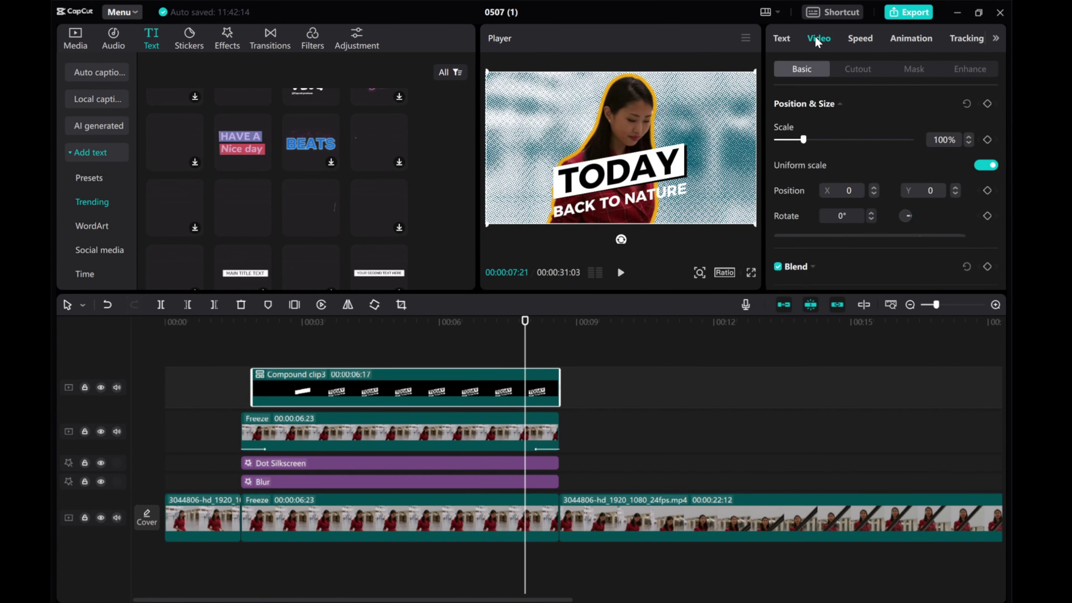
click(987, 141)
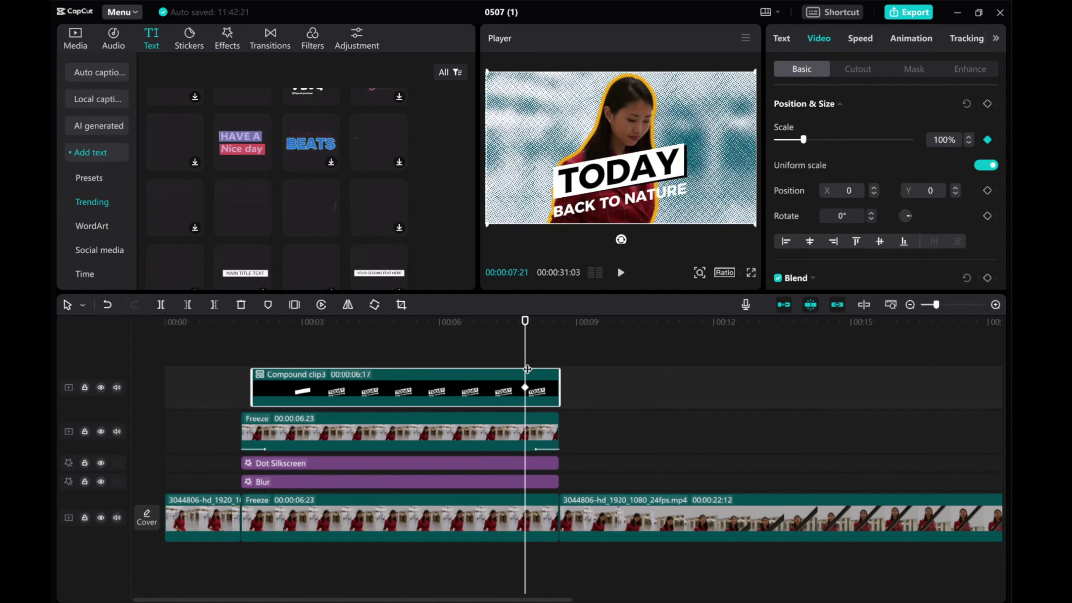
drag(527, 369, 536, 369)
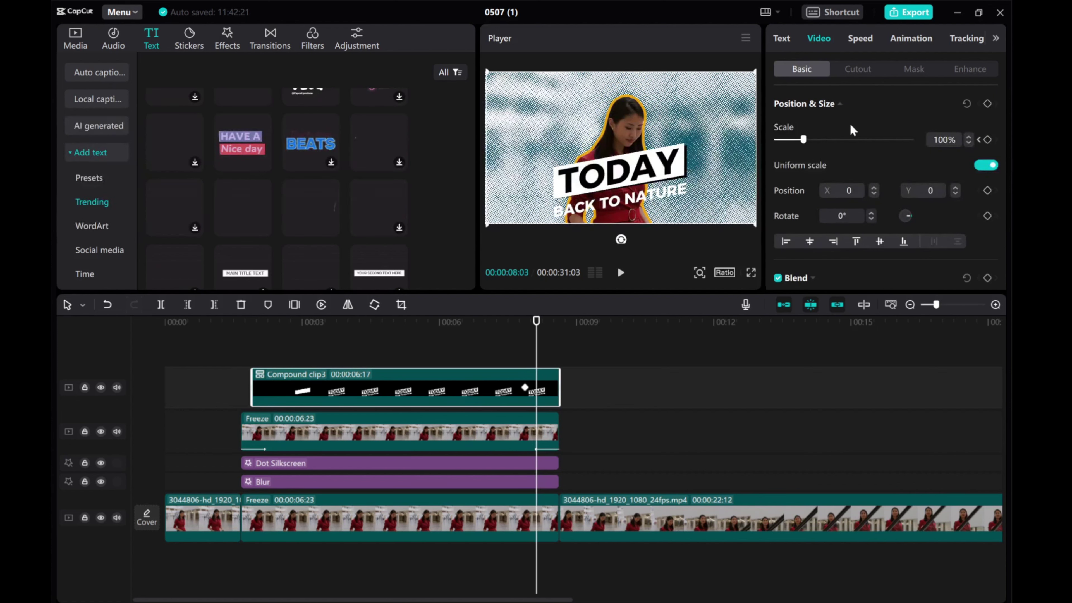
drag(803, 139, 796, 142)
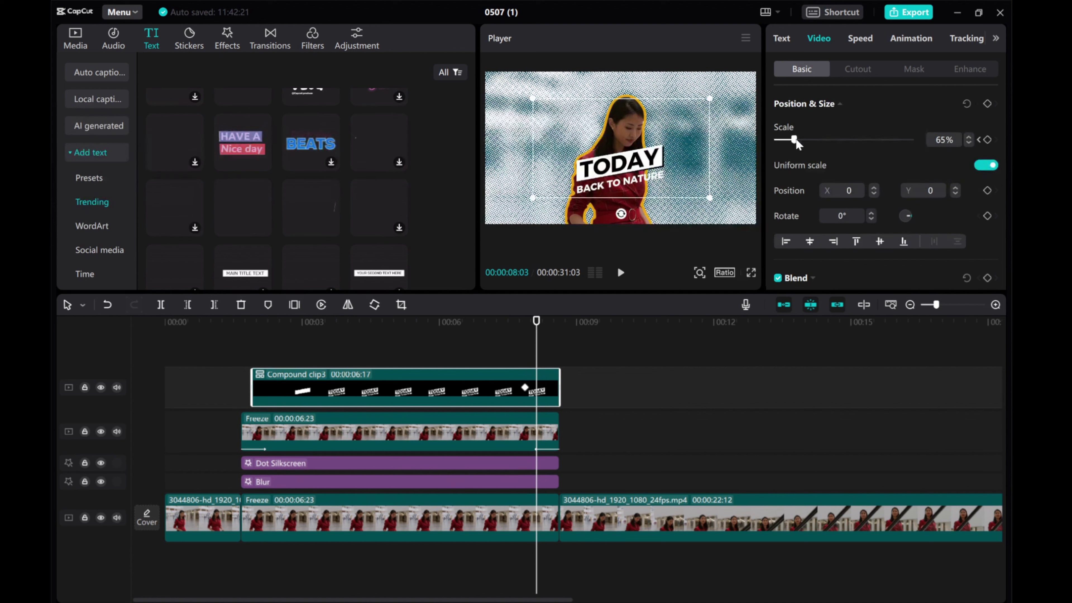
drag(544, 353, 557, 352)
drag(795, 140, 759, 146)
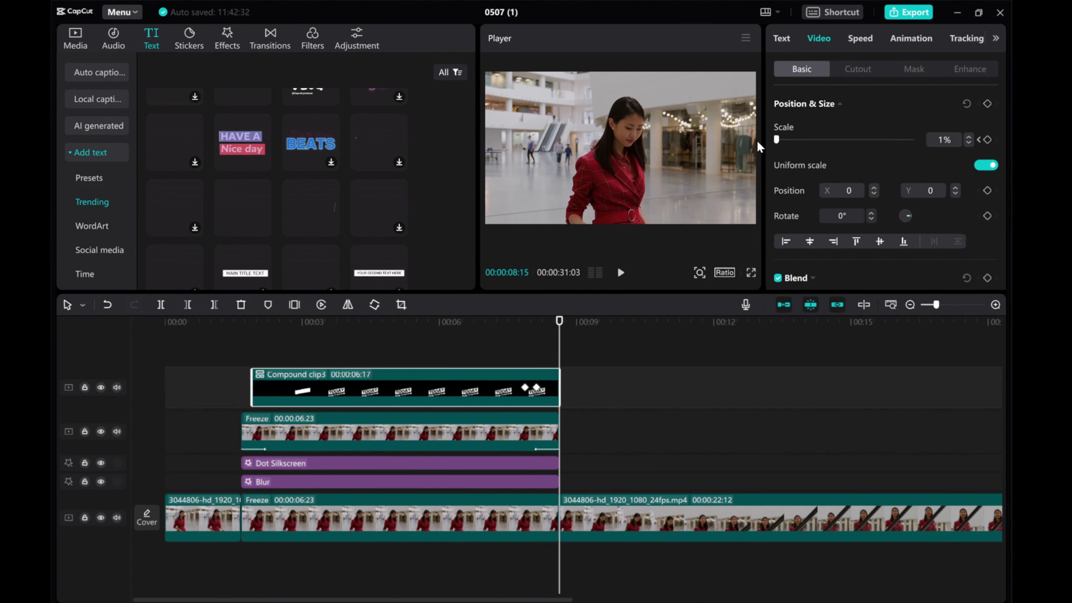
Play back the end of the frozen section to check how the title shrinks away.
drag(559, 344, 505, 351)
click(620, 273)
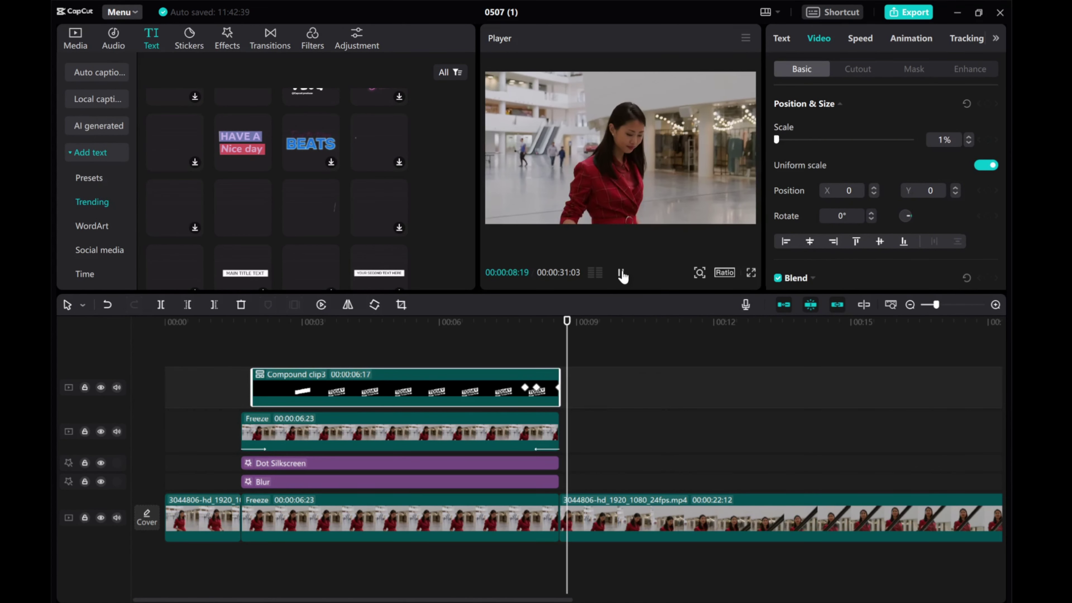
click(621, 273)
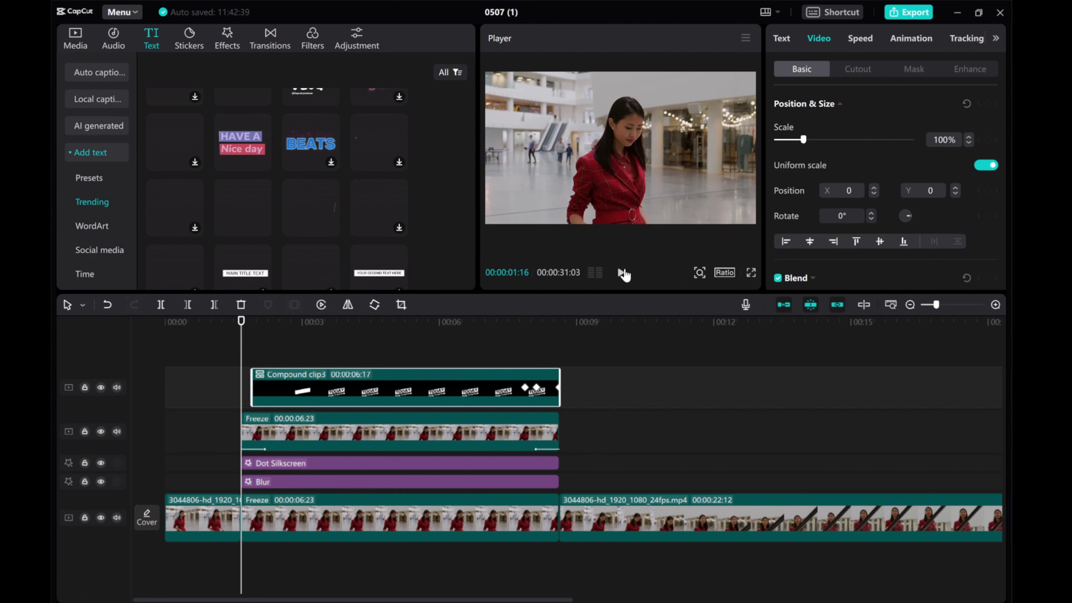
Play back the frozen section twice to review the title, outlined overlay, Dot Silkscreen and Blur layers together.
click(621, 273)
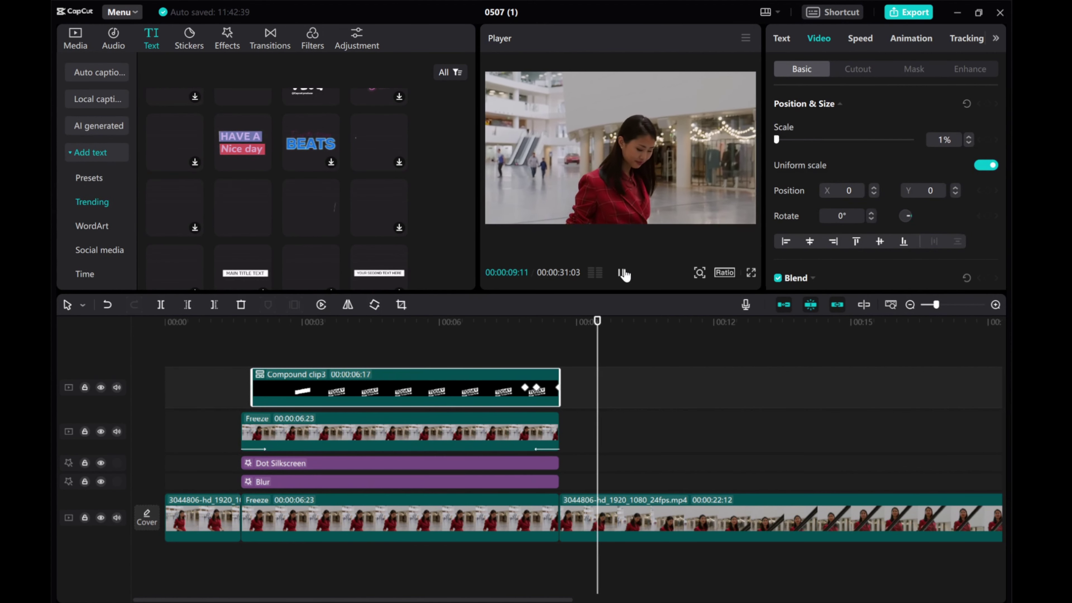
click(622, 273)
click(923, 308)
drag(172, 443, 367, 545)
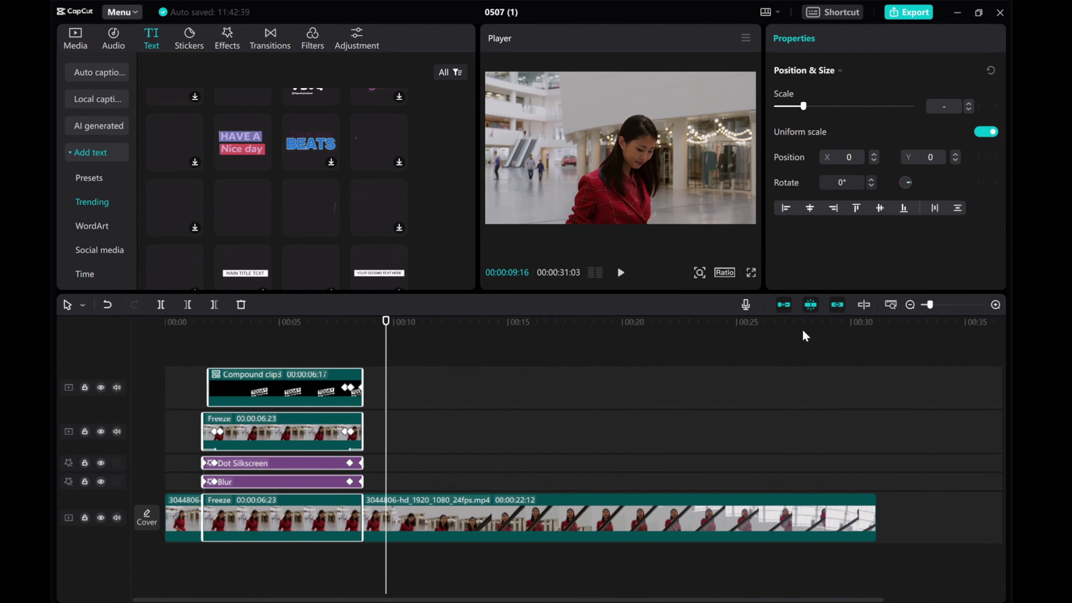
click(995, 304)
scroll(566, 443, left, 5)
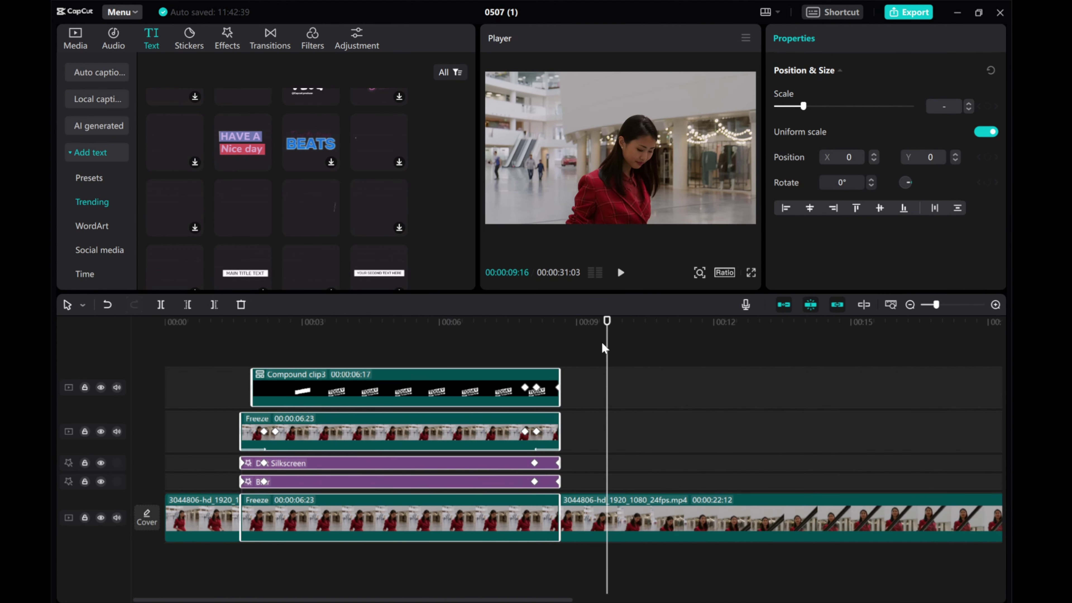
click(211, 322)
click(620, 273)
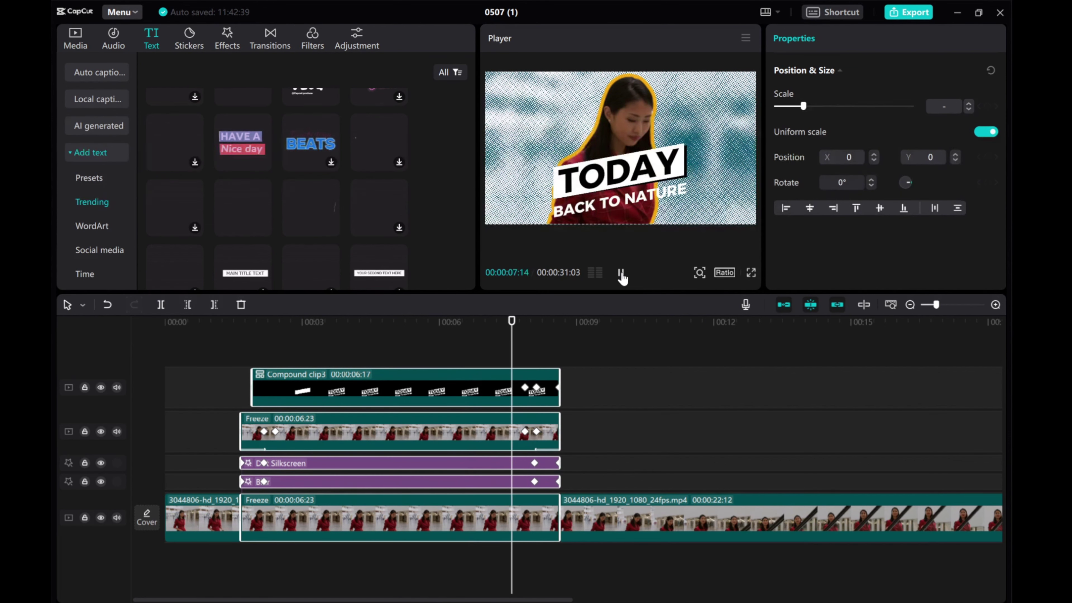
Place the playhead at the start of the frozen section, 00:00:01:16, and search the music library for "transition".
click(582, 323)
drag(583, 323, 239, 336)
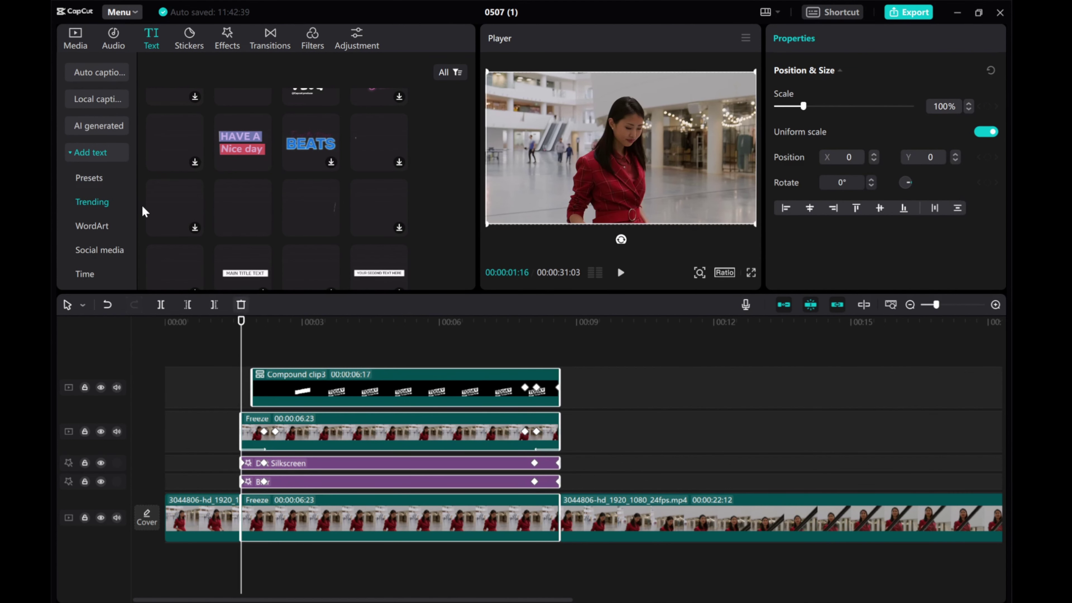
click(111, 42)
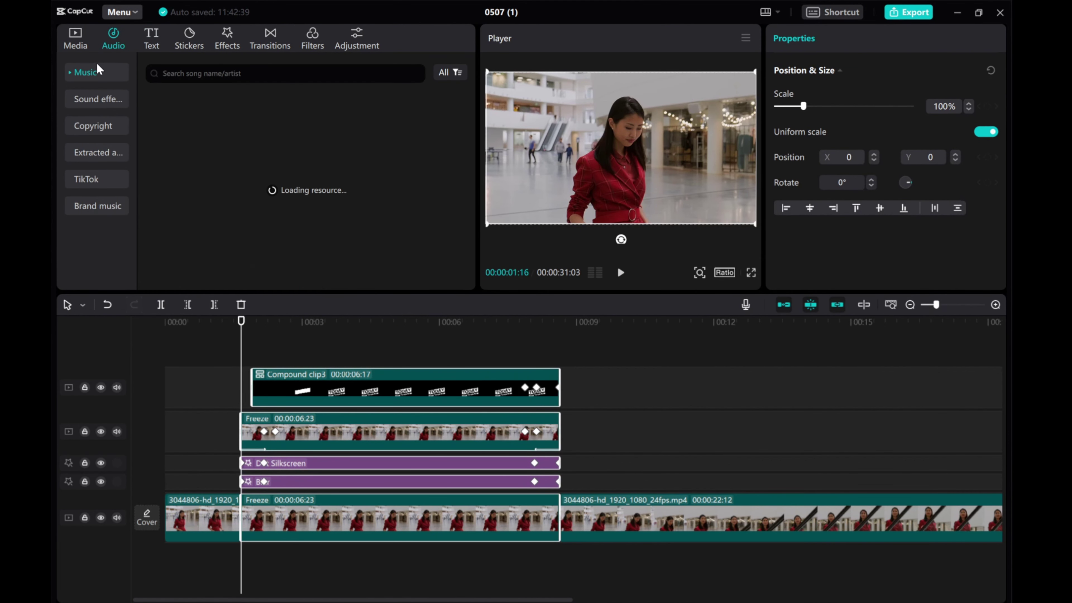
click(173, 70)
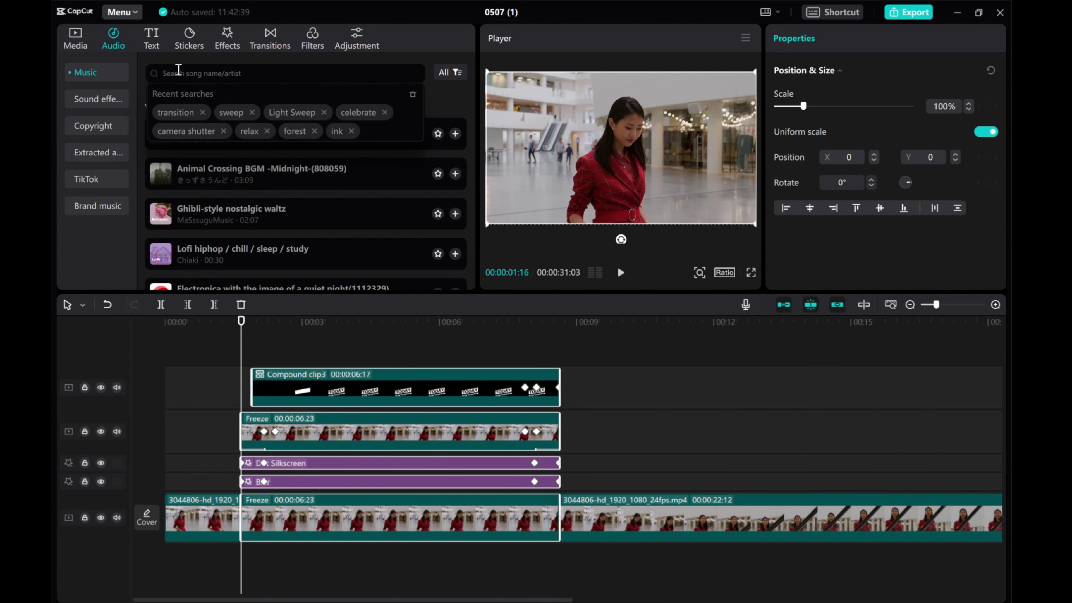
click(173, 111)
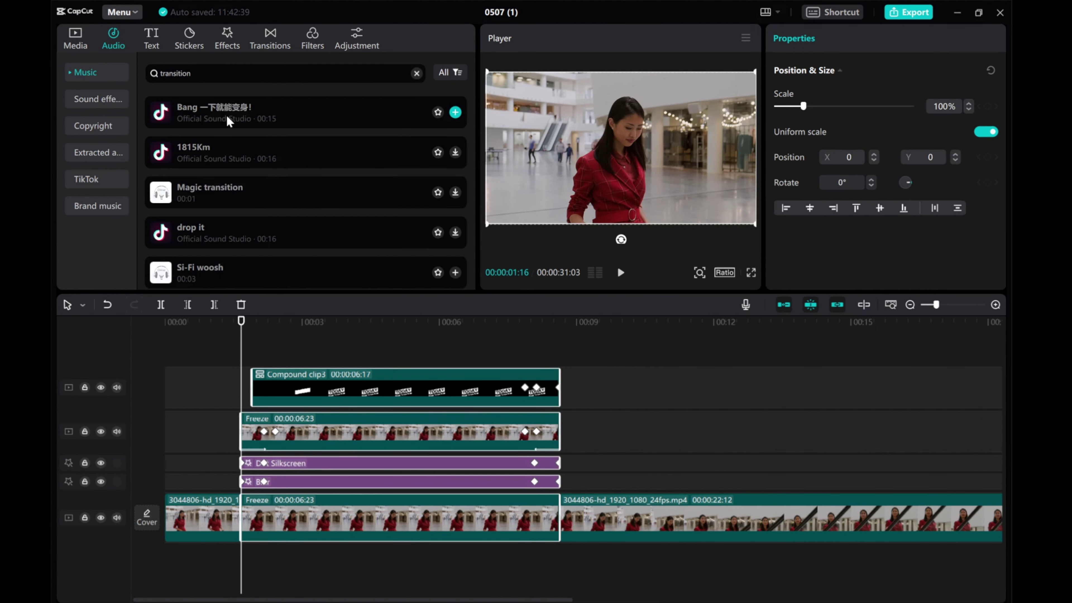
Preview several of the found tracks, and add Sweet psycho to the timeline at the start of the frozen section.
click(193, 113)
click(217, 153)
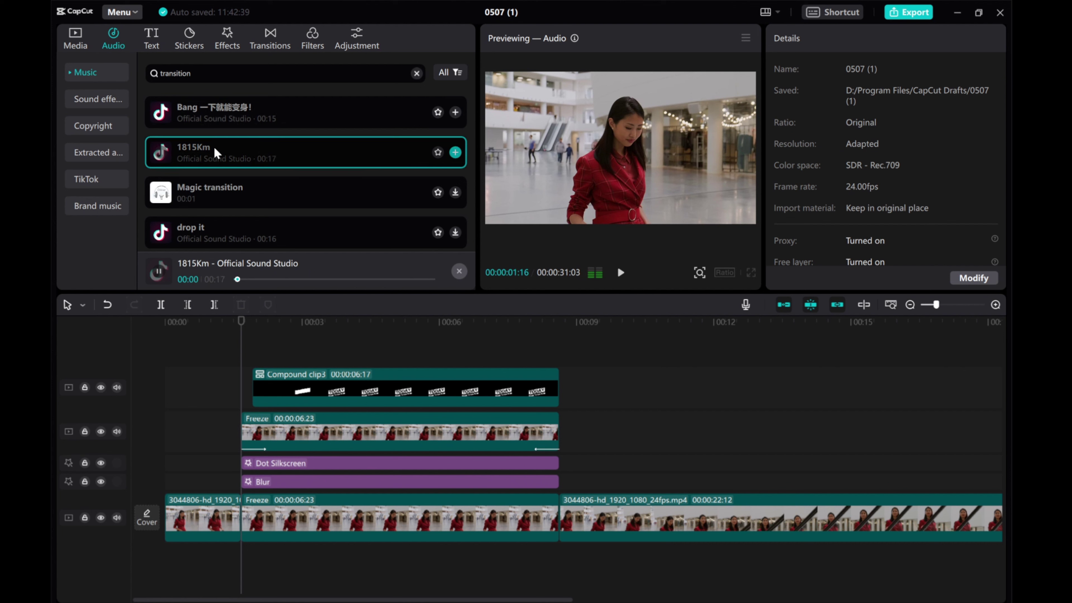
scroll(216, 153, down, 3)
scroll(217, 153, down, 5)
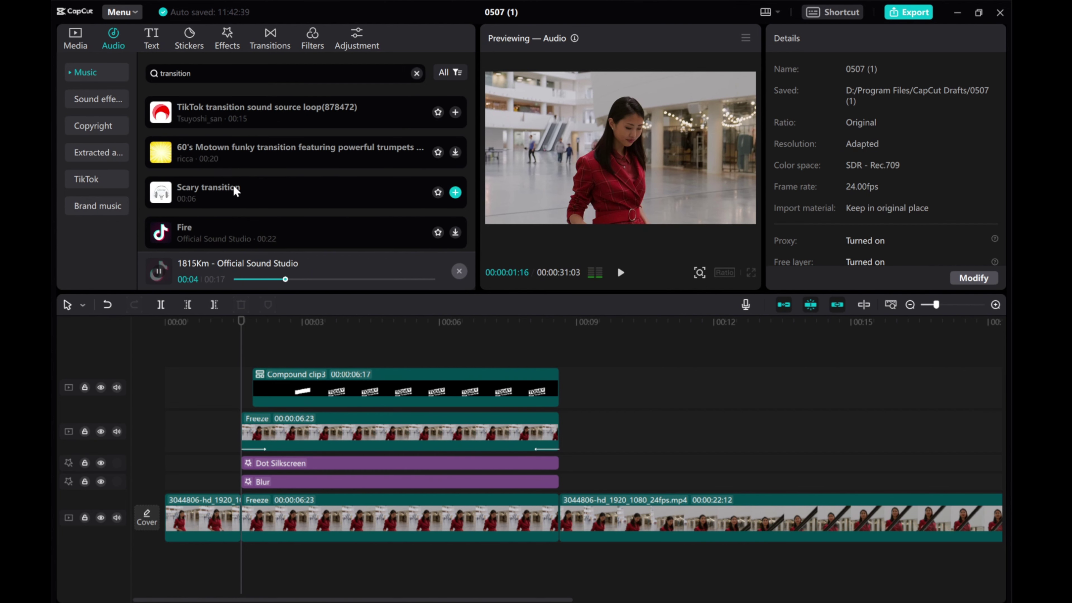
click(227, 139)
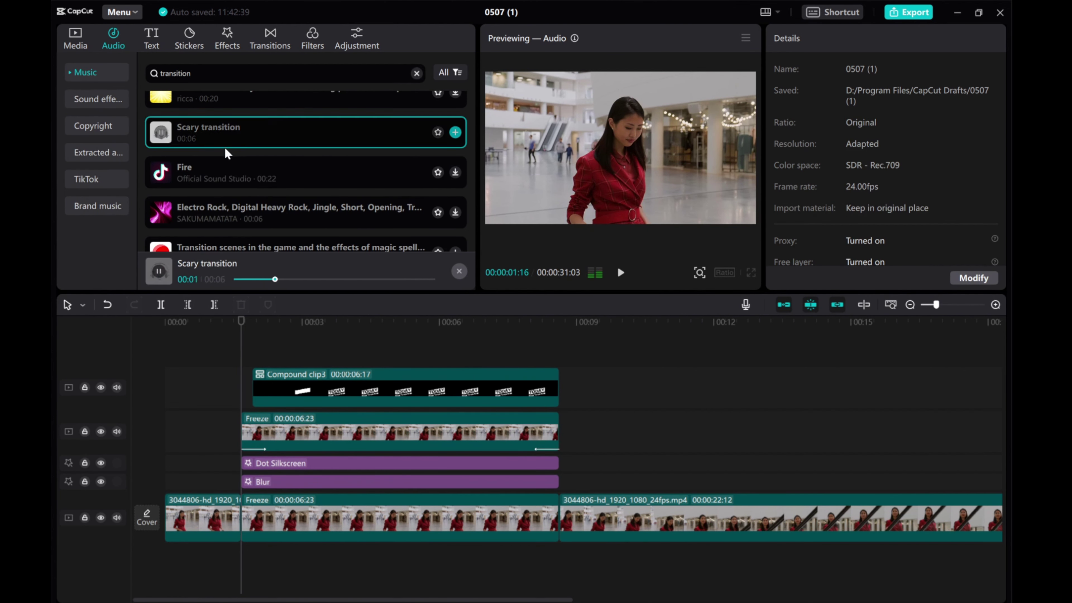
click(227, 172)
scroll(228, 172, down, 5)
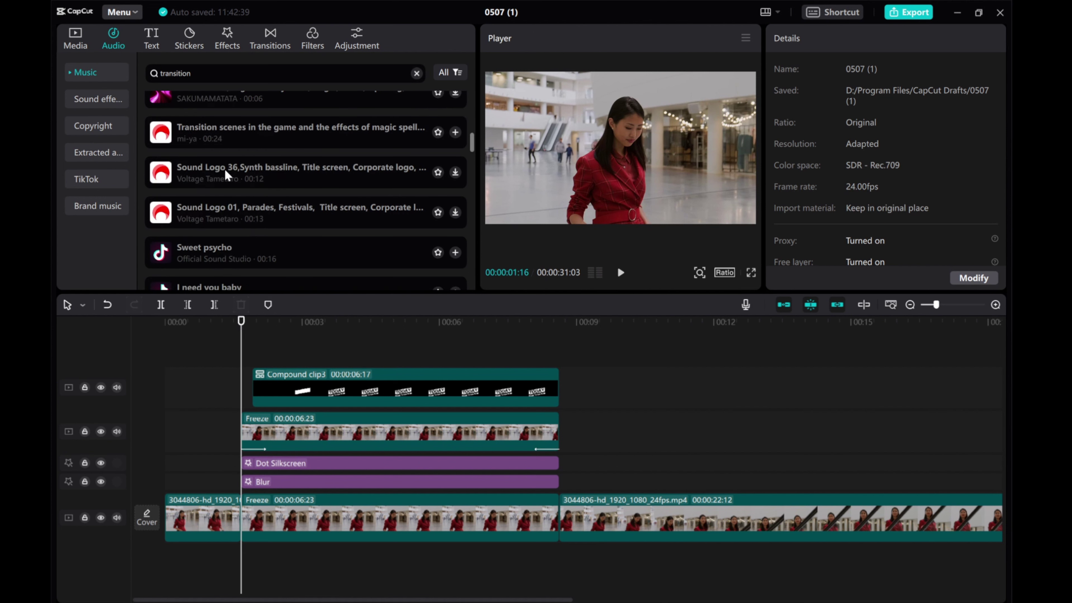
click(253, 194)
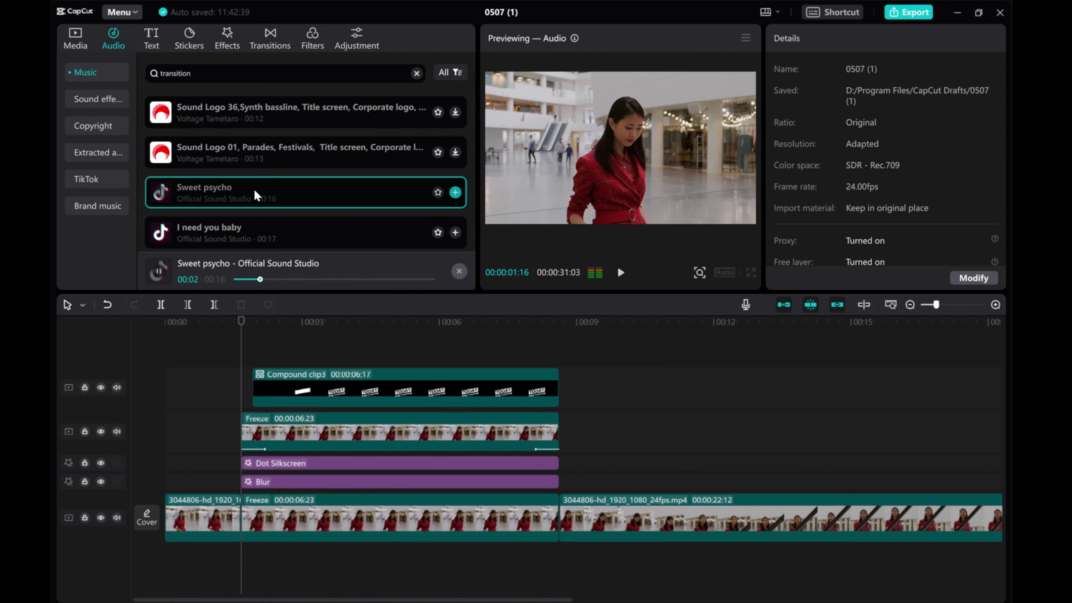
scroll(254, 195, down, 2)
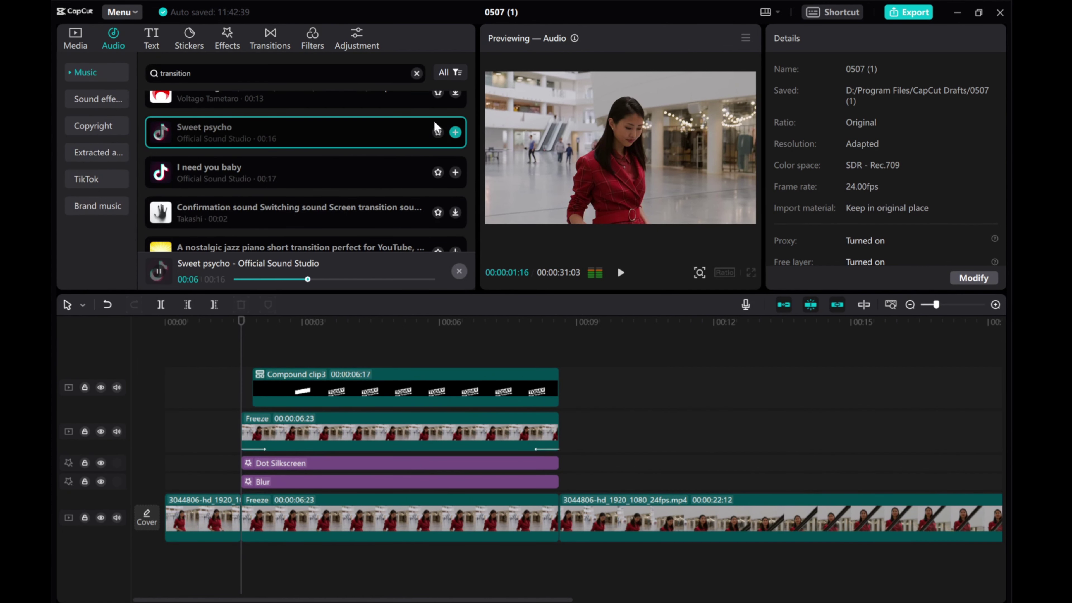
click(454, 132)
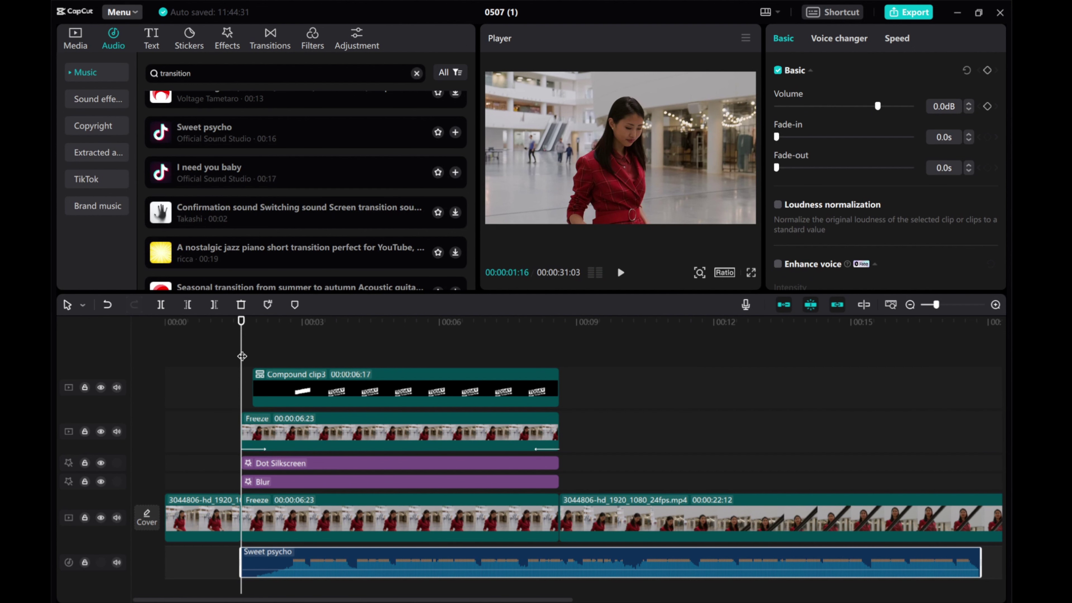
Trim the Sweet psycho clip to end with the frozen section at 00:00:08:15, and set its fade-out to 2.4 s.
click(620, 272)
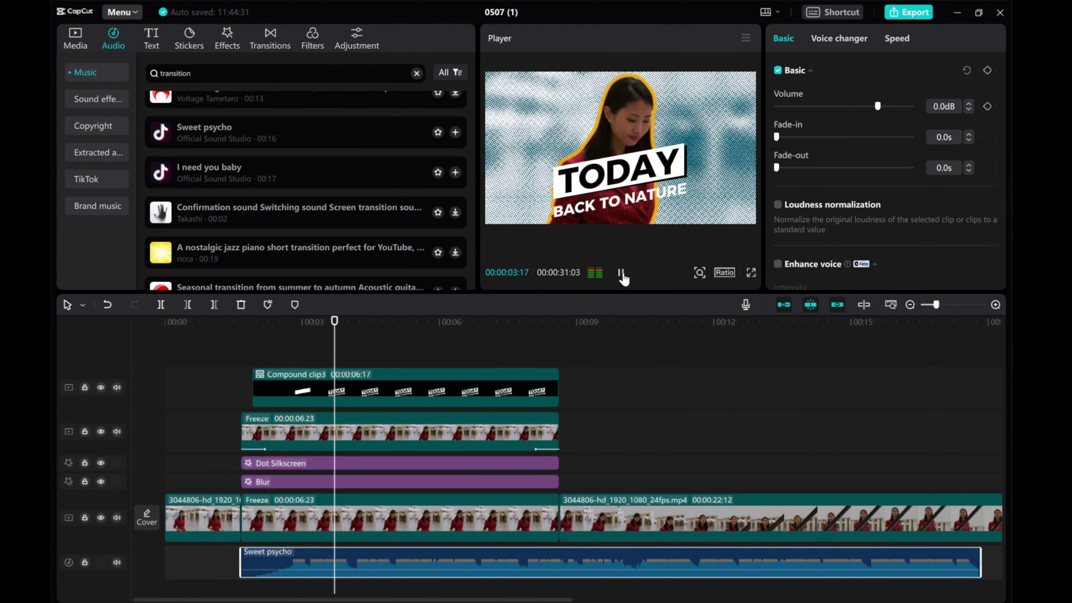
click(622, 274)
drag(499, 324, 559, 323)
click(214, 308)
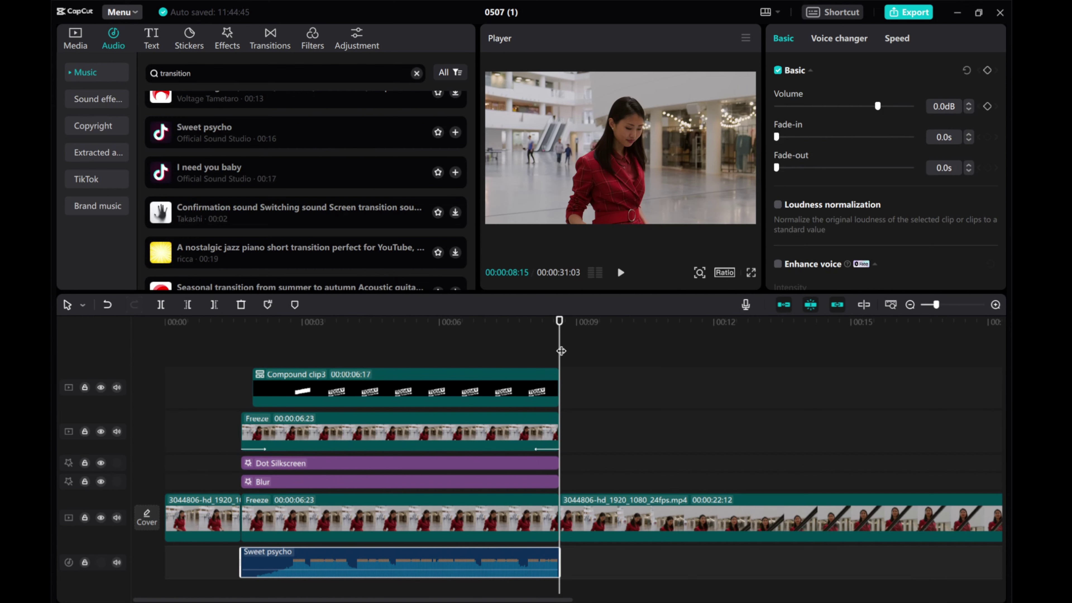
click(245, 322)
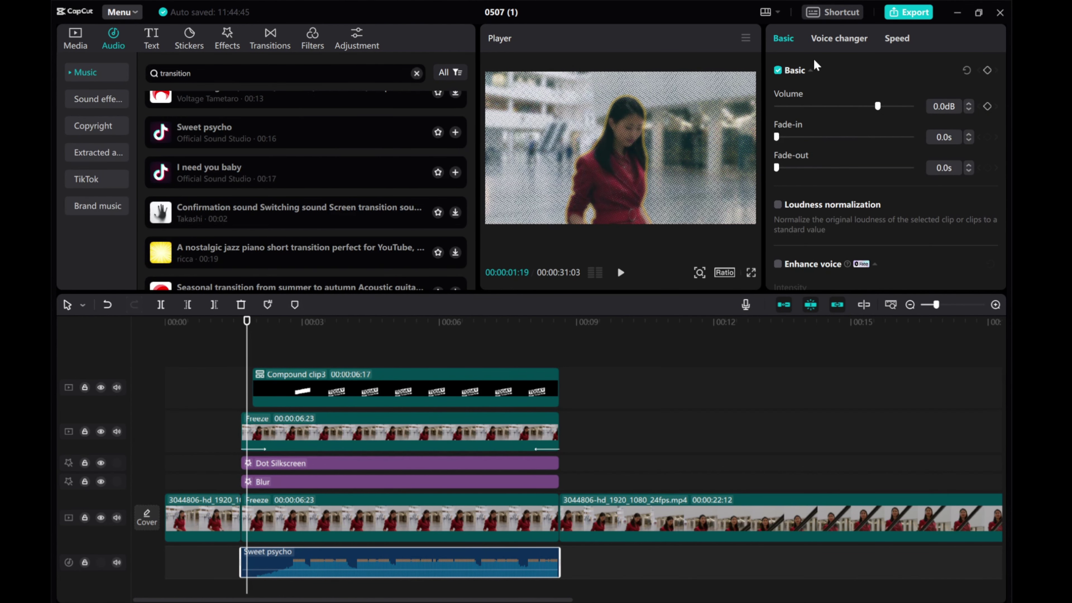
drag(777, 168, 824, 168)
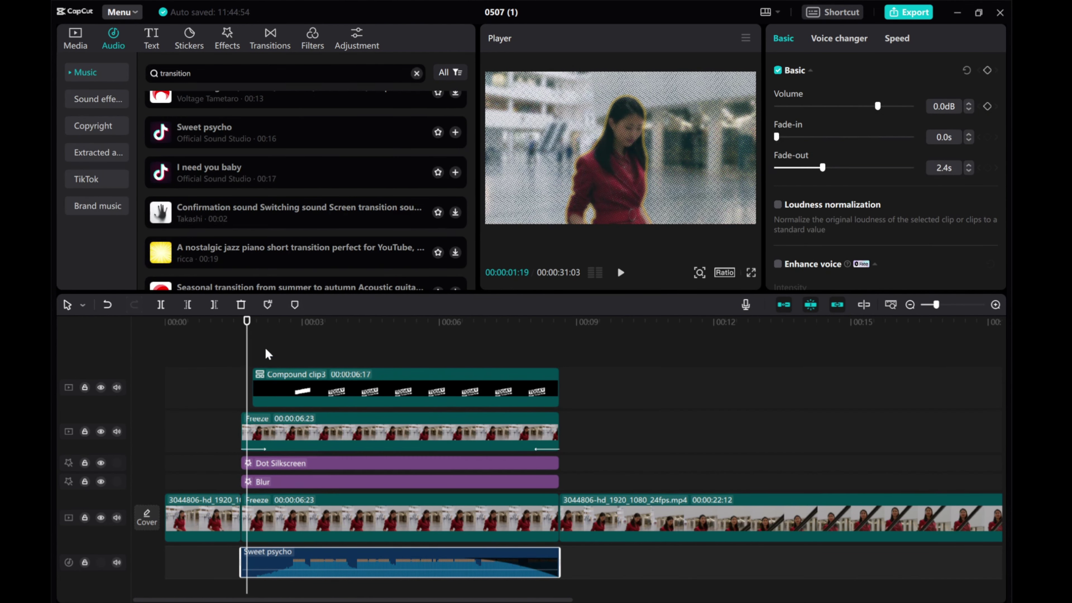
Play back the finished freeze effect with its music, and open the export settings.
click(620, 273)
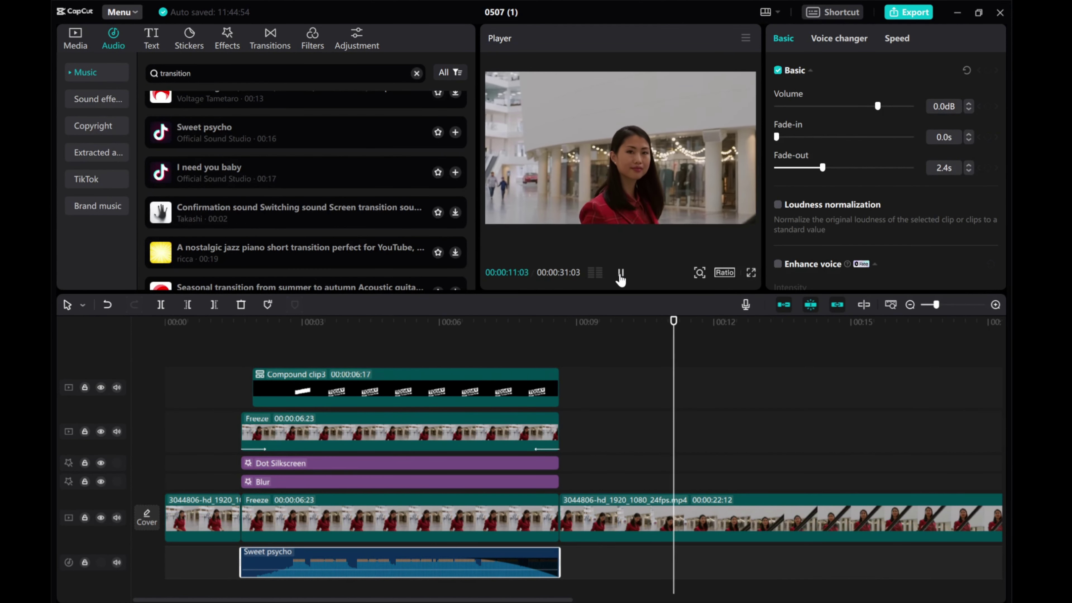
click(908, 12)
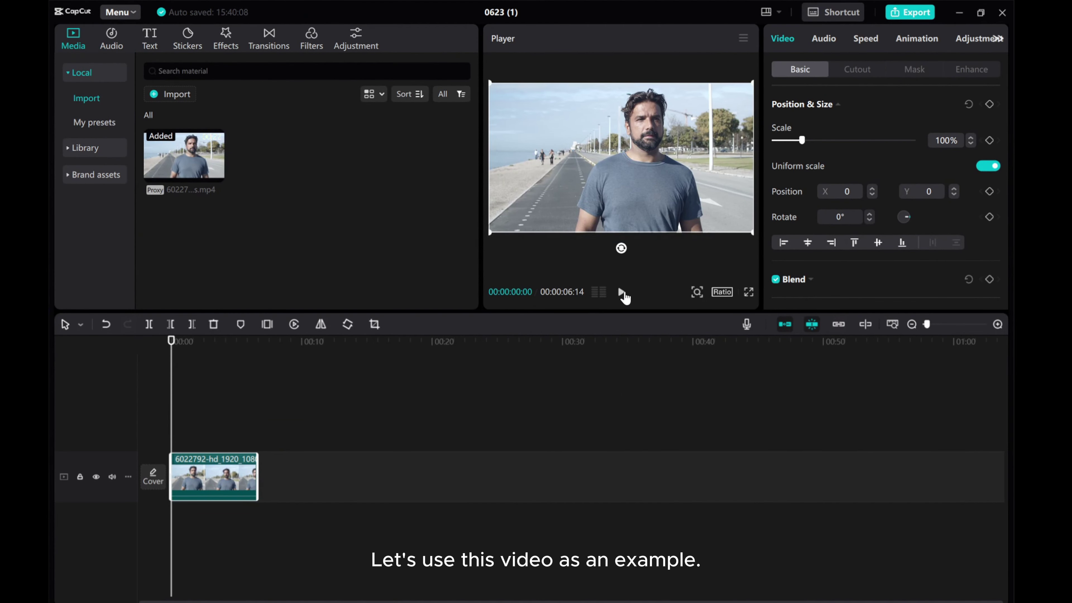
In project 0623 (1), preview the roadside video of the man and insert a freeze frame at 00:00:01:19.
click(622, 293)
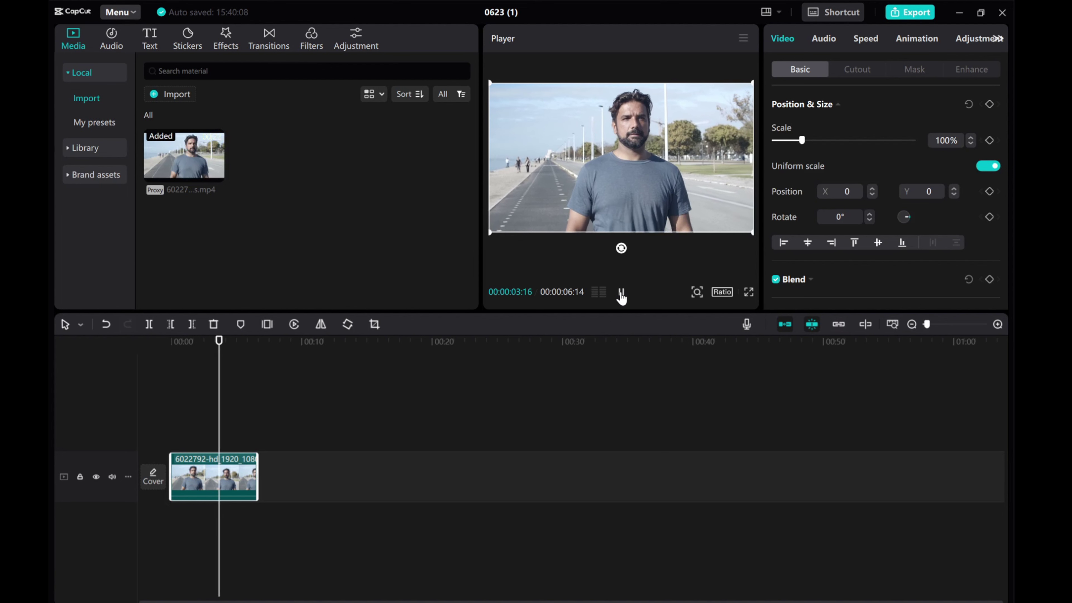
click(622, 296)
drag(218, 408, 195, 429)
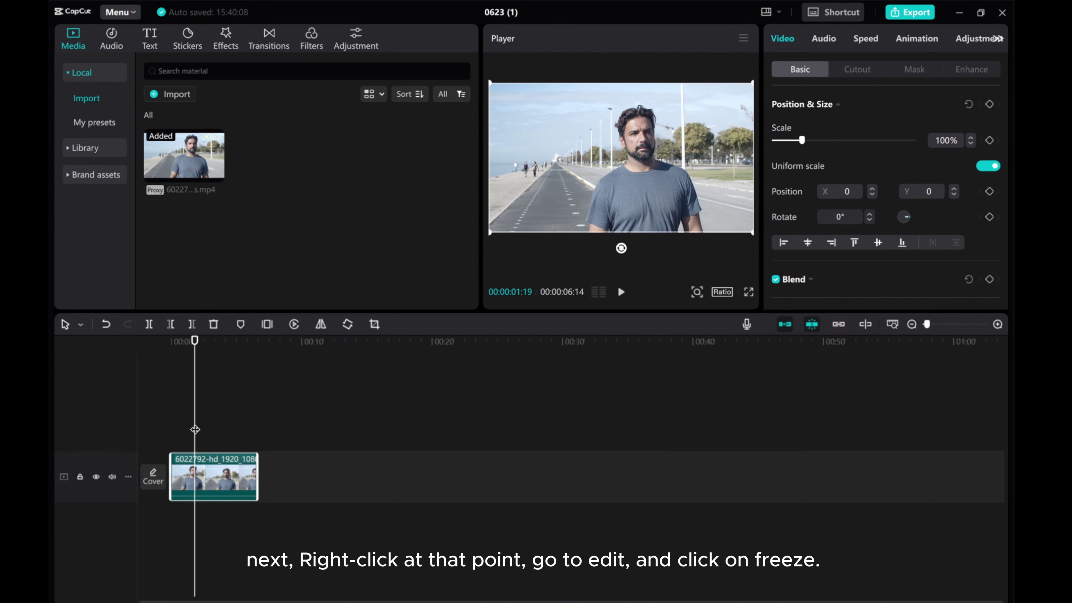
right_click(197, 480)
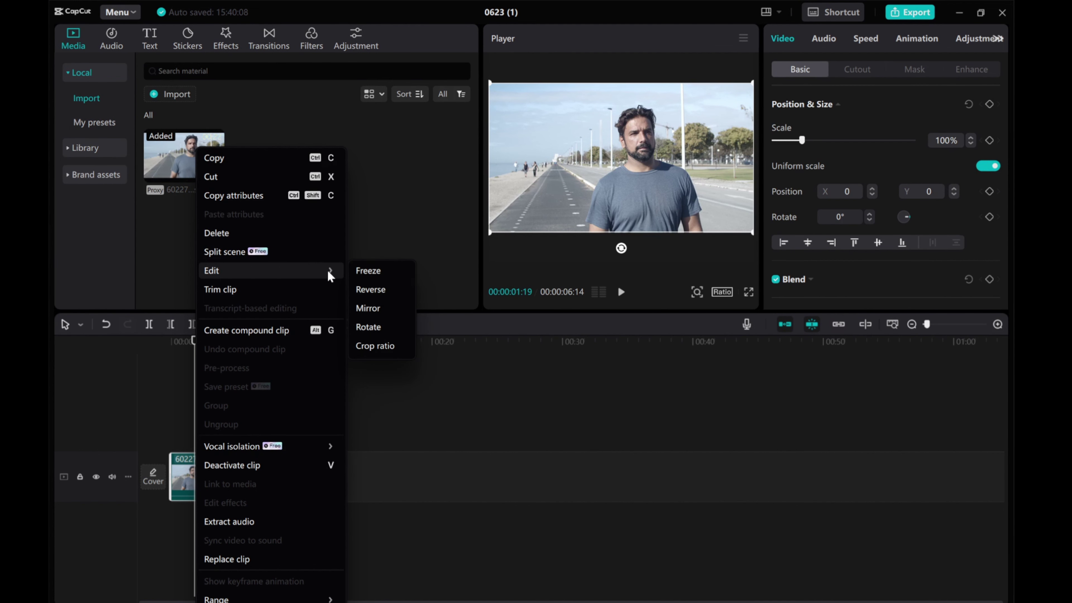
click(367, 276)
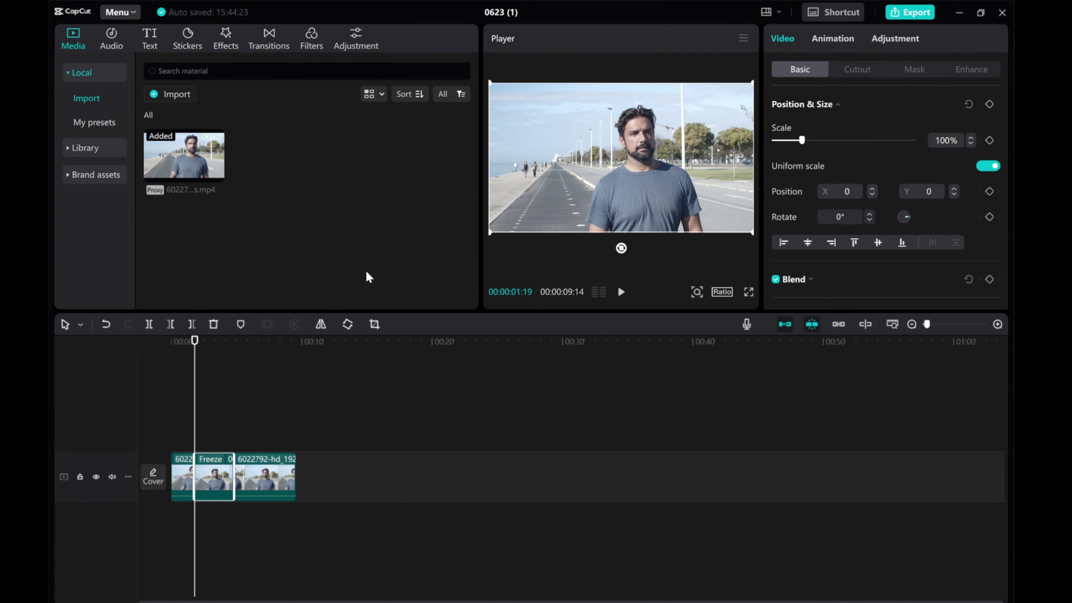
Duplicate the freeze-frame clip onto a track directly above it, starting at 00:00:01:19.
right_click(215, 482)
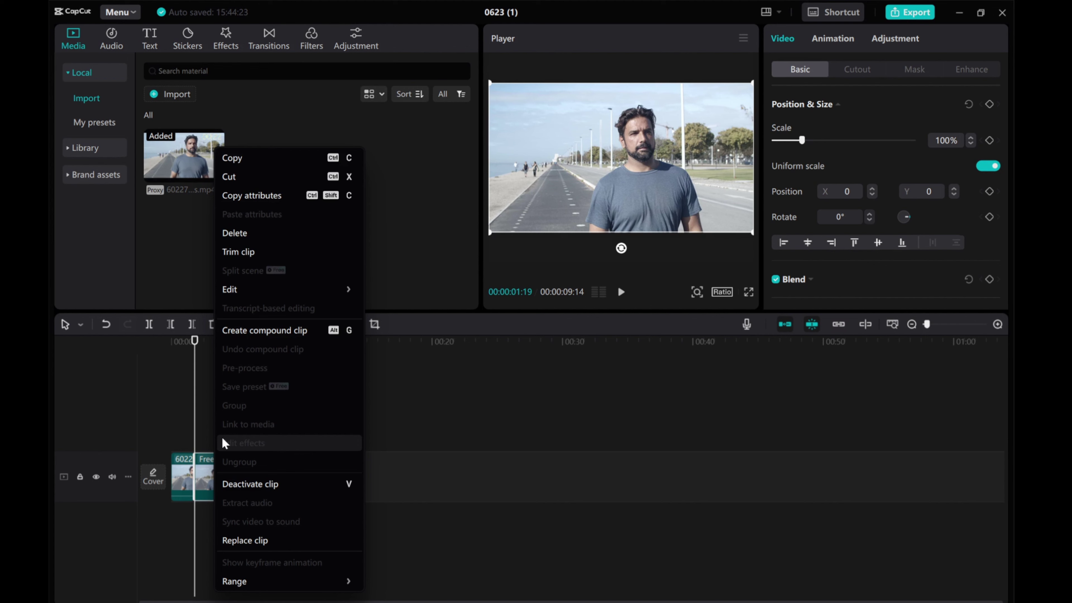
click(245, 158)
click(202, 440)
right_click(201, 439)
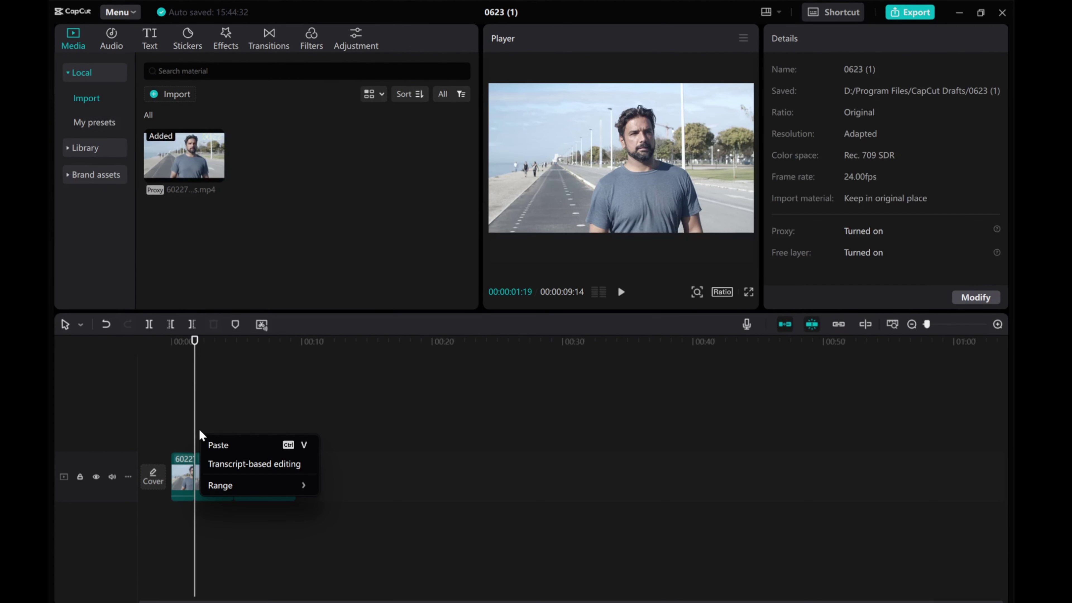
click(213, 446)
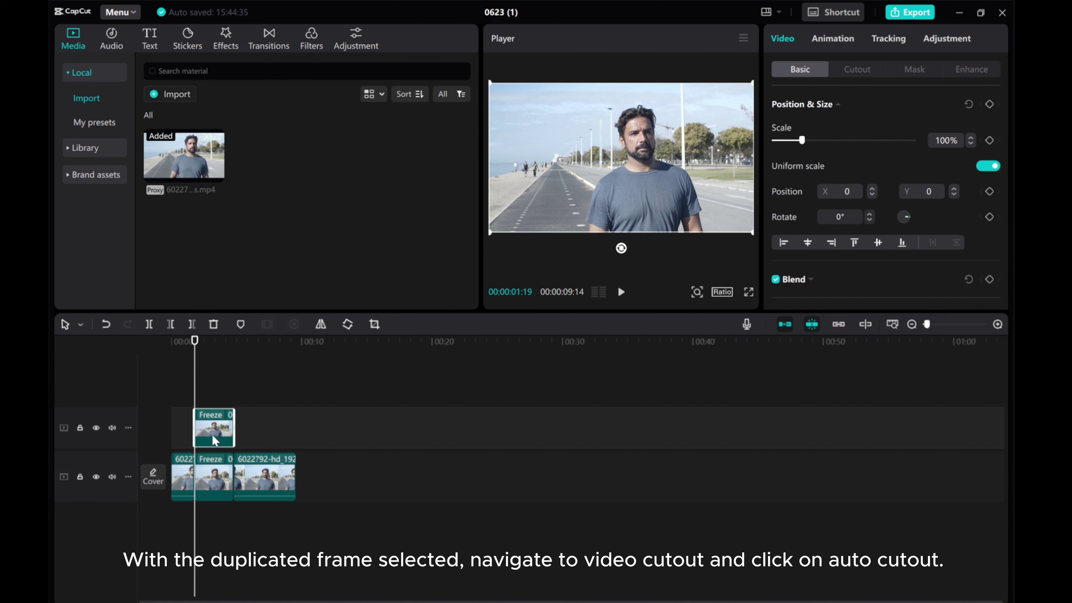
Apply Auto cutout to the duplicated freeze clip and outline the man with the straight stroke style.
click(858, 69)
click(775, 106)
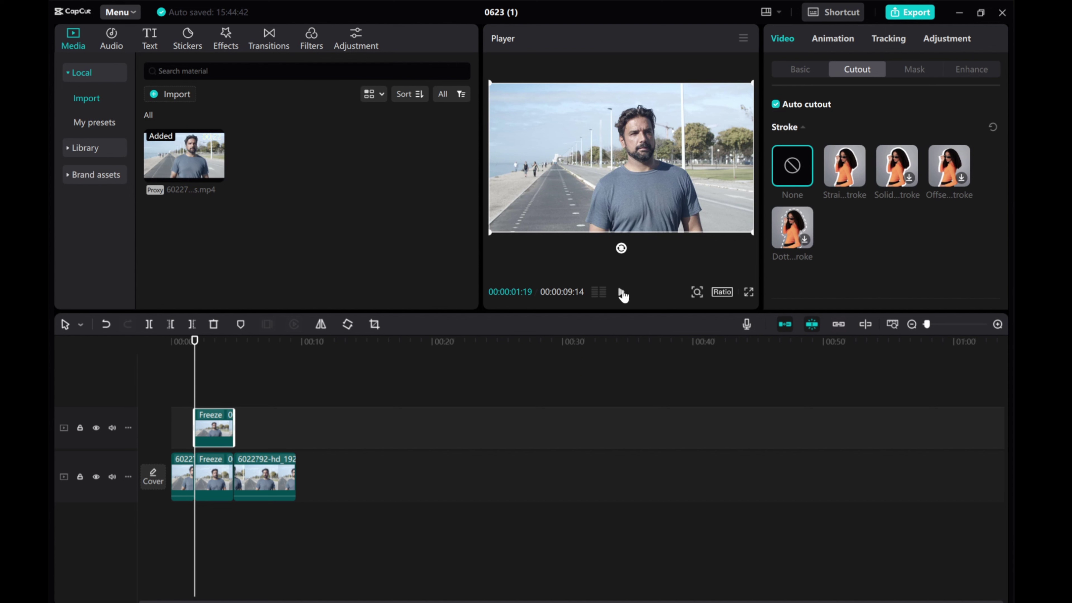
click(848, 168)
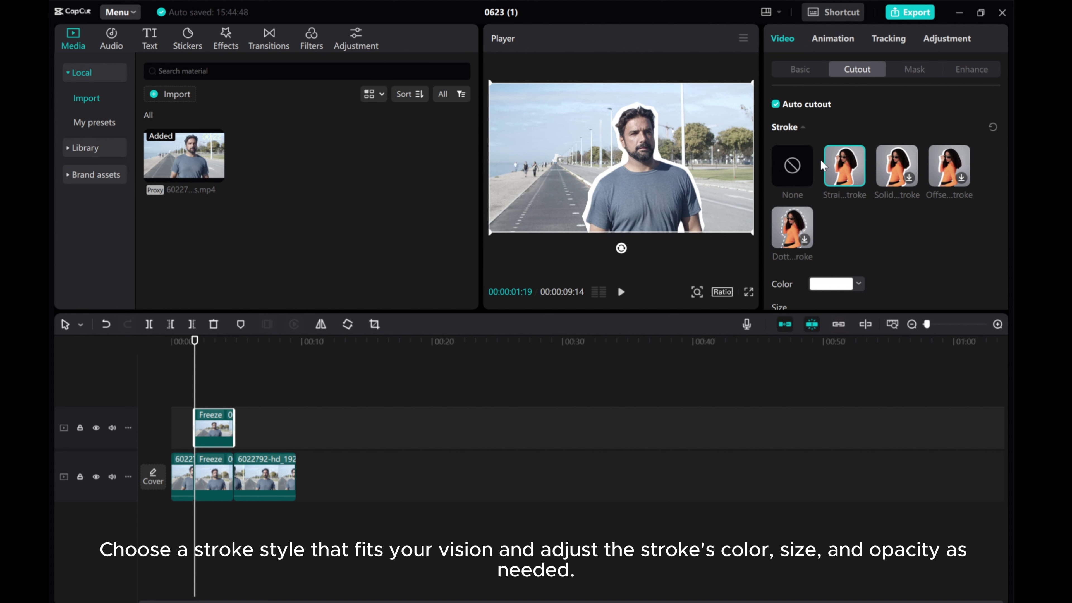
Try the solid, offset and dotted stroke styles around the cut-out man.
click(899, 176)
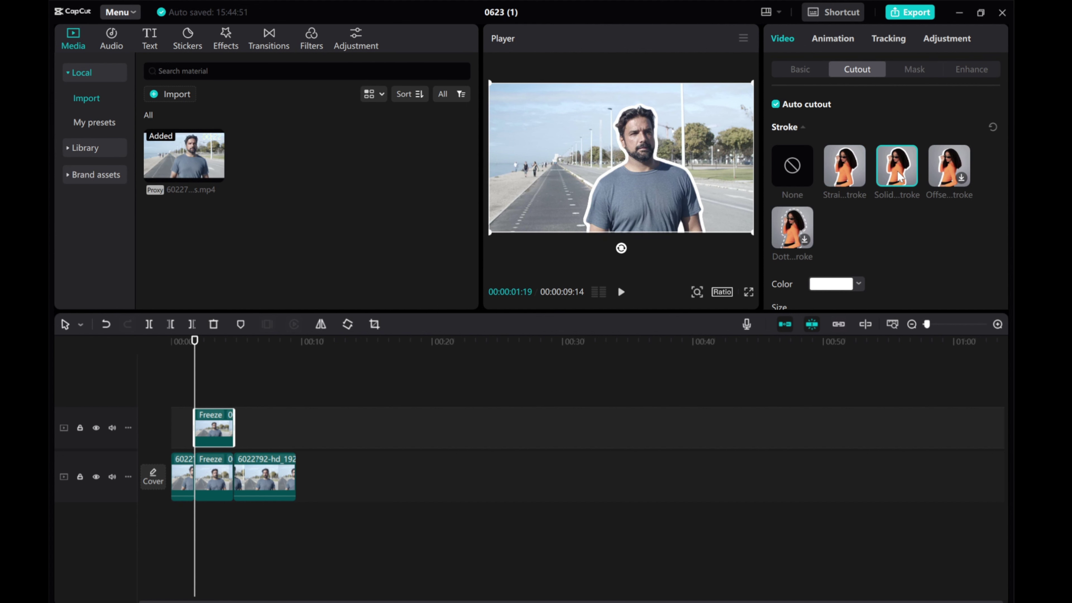
click(940, 167)
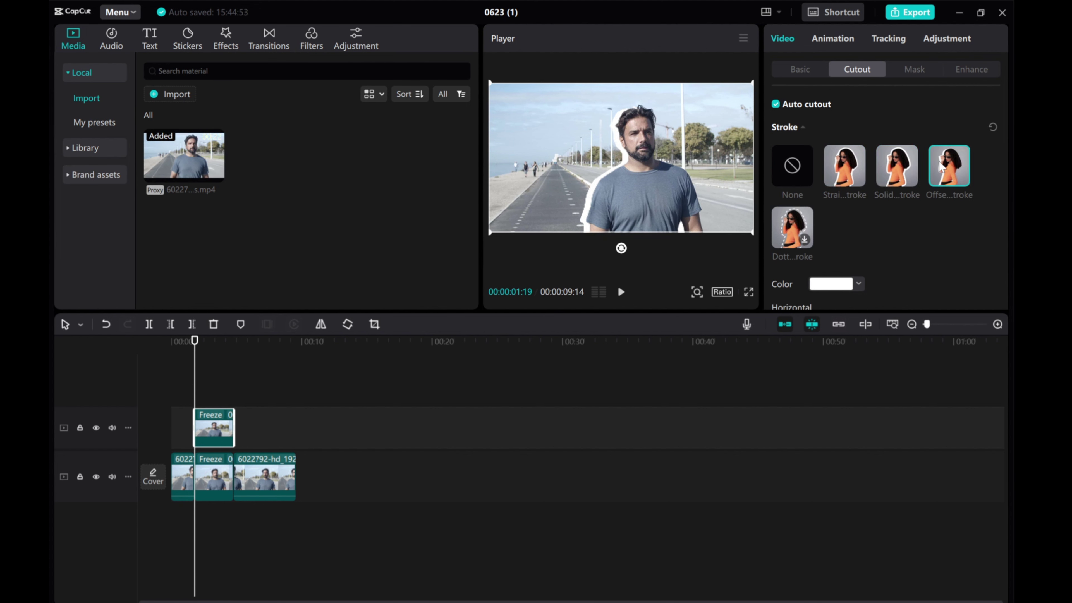
click(788, 226)
click(833, 189)
click(907, 171)
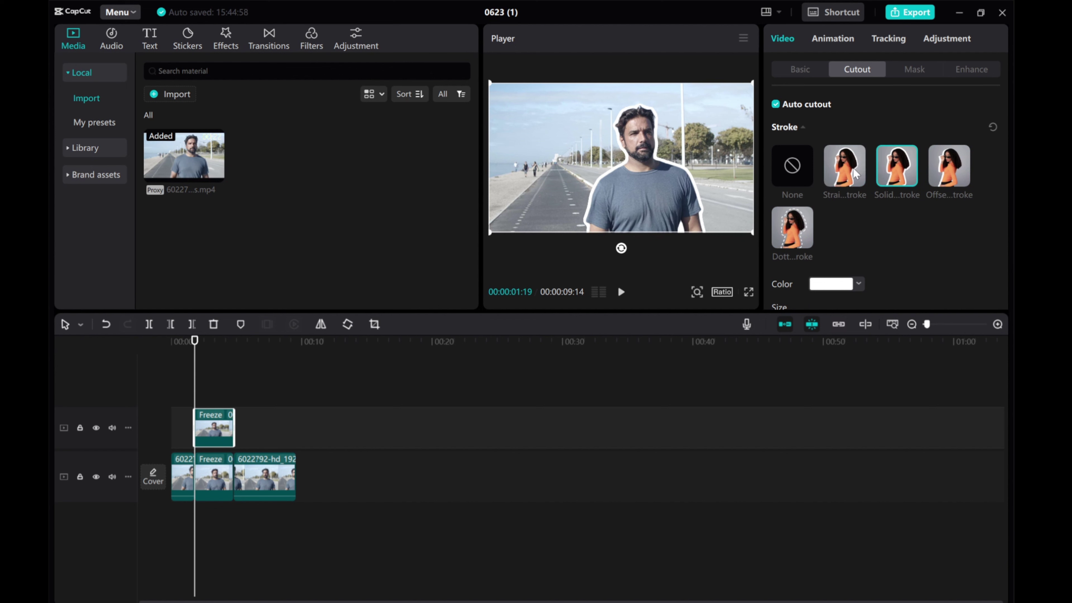
Give the cut-out man the straight stroke style and set the stroke color to orange FF802E.
click(853, 173)
click(826, 287)
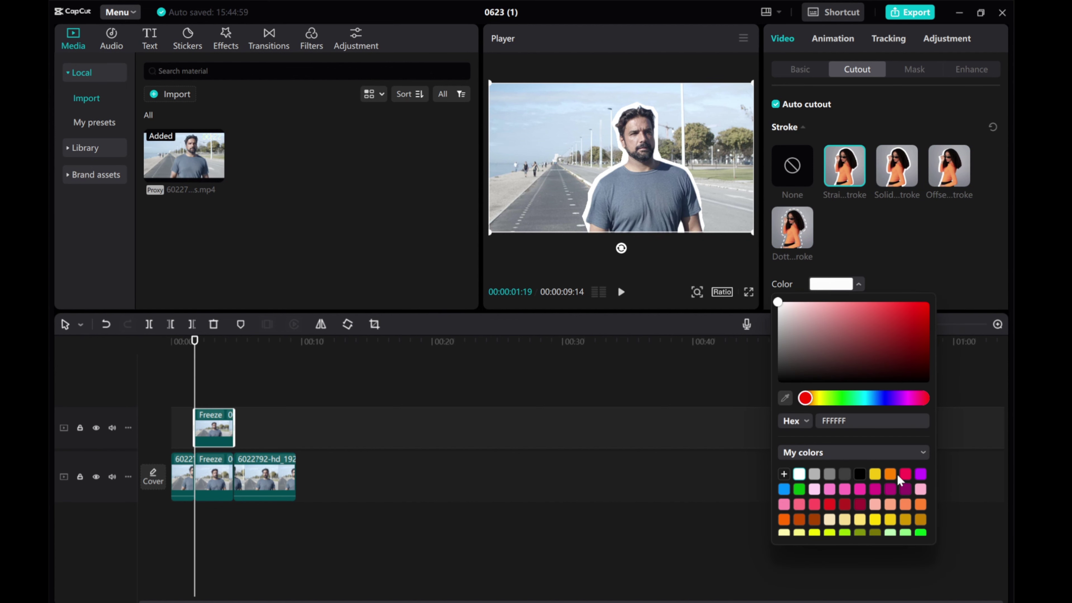
click(919, 505)
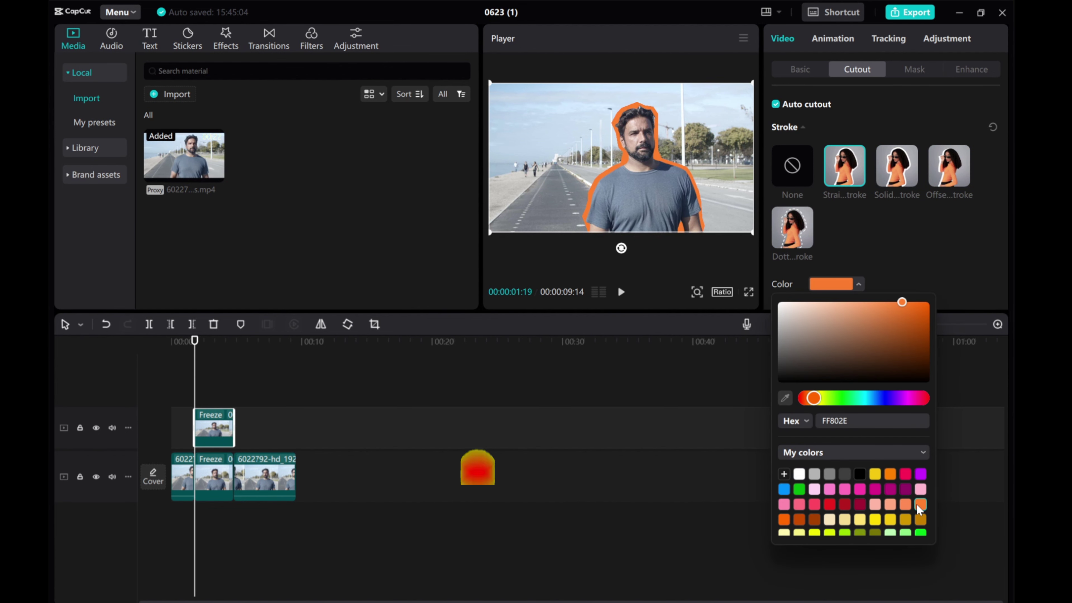
Try crimson FF0855, dark teal 005050 and bright orange as the straight stroke color around the cut-out man.
click(905, 473)
scroll(893, 481, down, 3)
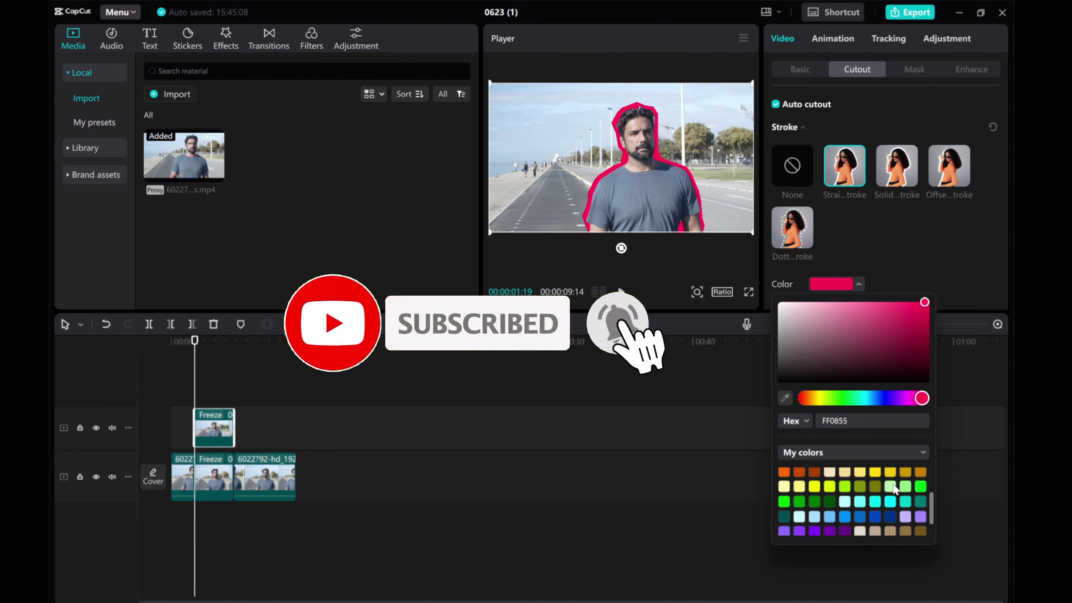
click(889, 497)
click(786, 497)
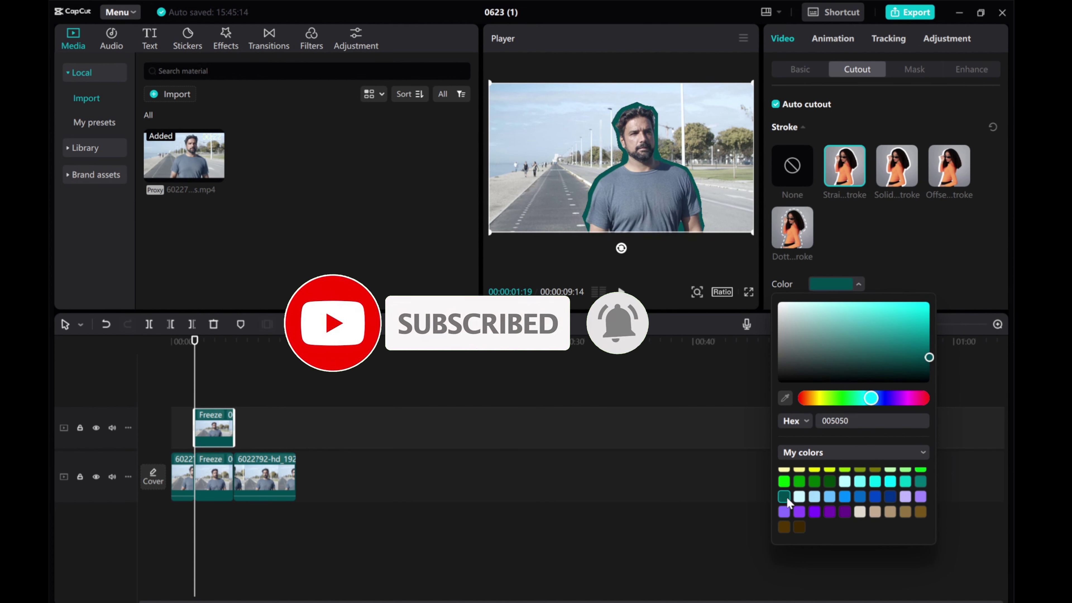
scroll(877, 488, up, 3)
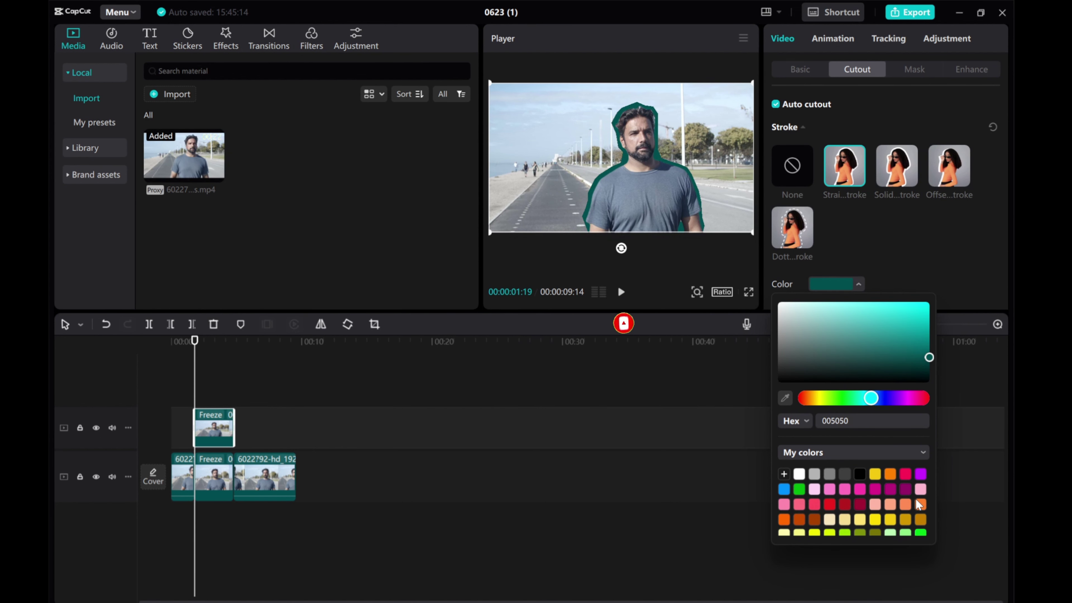
click(785, 522)
Switch the cut-out man's outline to the solid stroke style and set its color to dark orange C84C00.
click(897, 166)
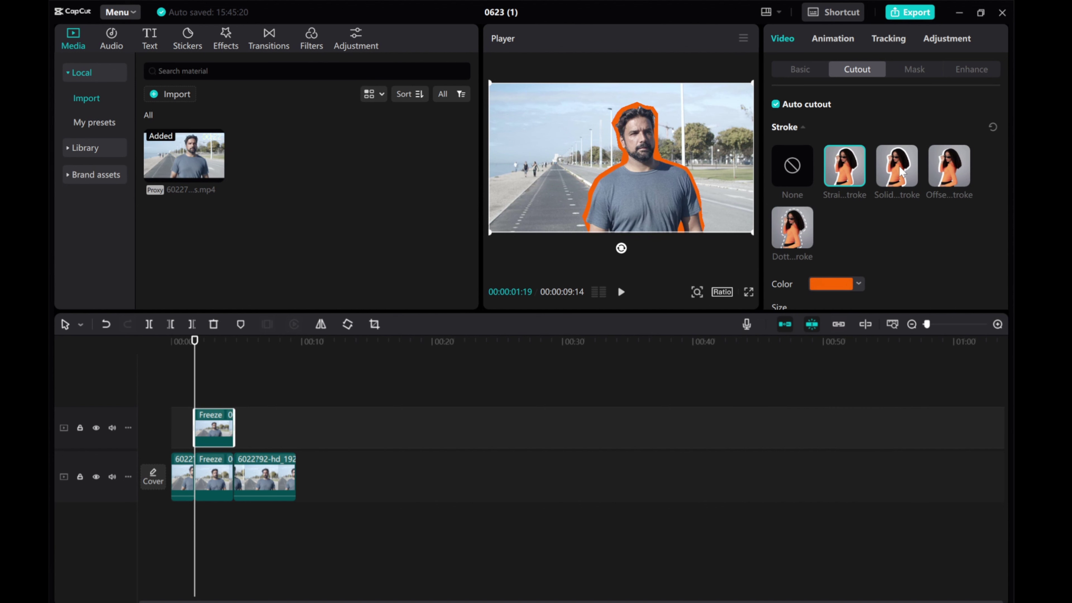
click(816, 289)
click(799, 520)
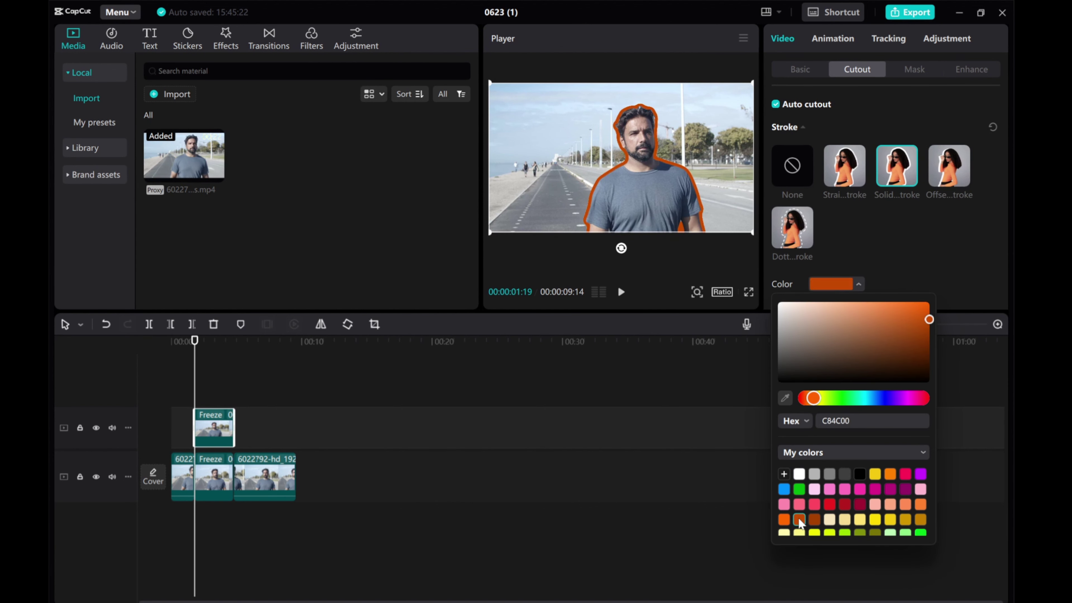
click(872, 248)
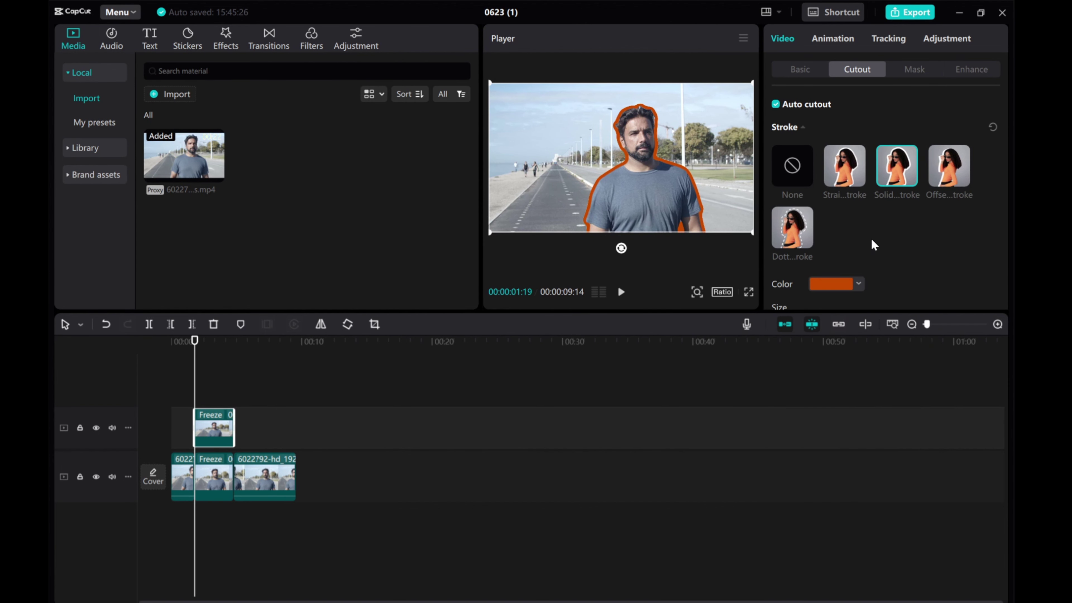